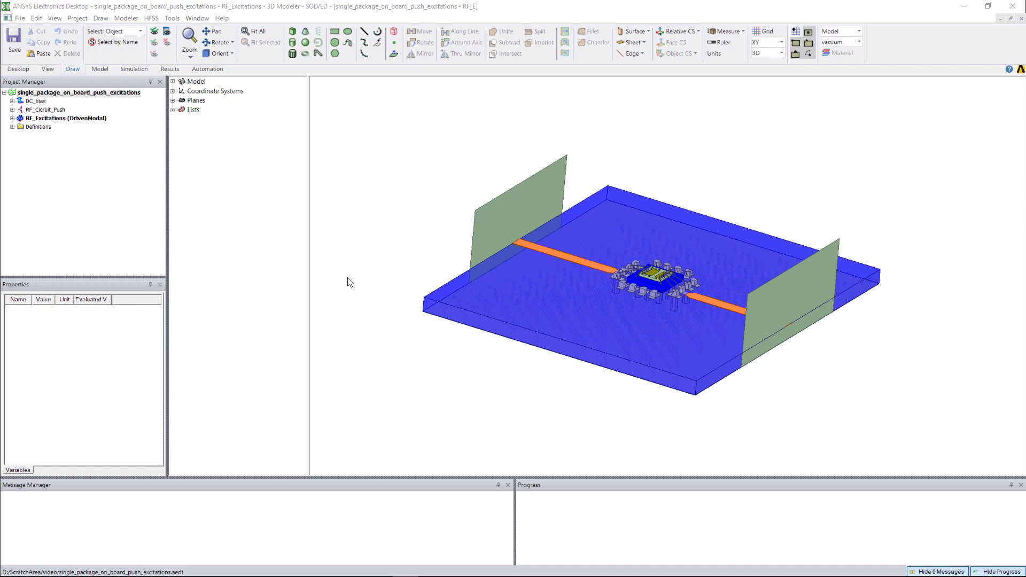
- Launch the EM to Icepak wizard from ACT extensions, keeping one EM design (RF_Excitations, Setup1)
left_click(207, 69)
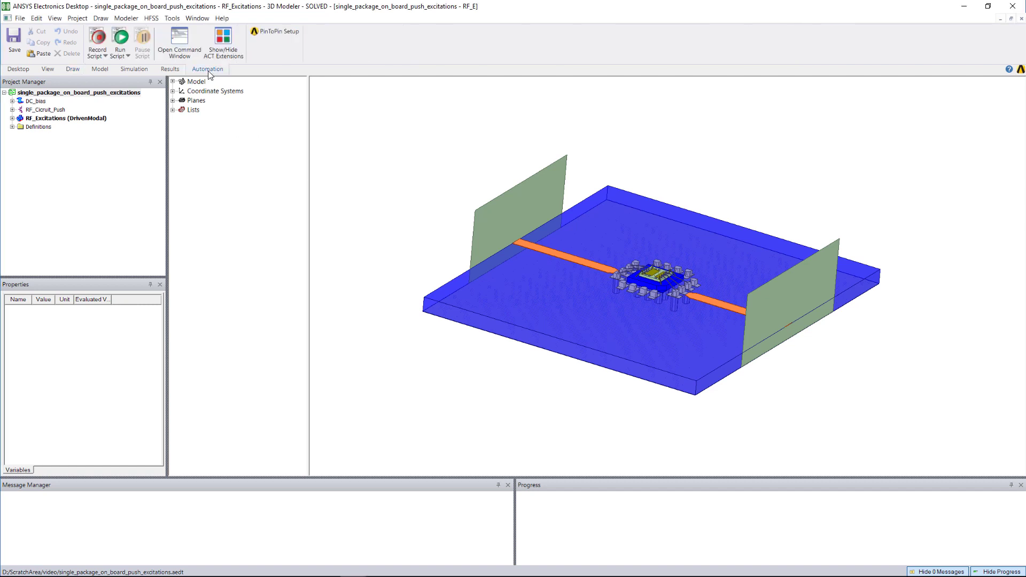
left_click(219, 59)
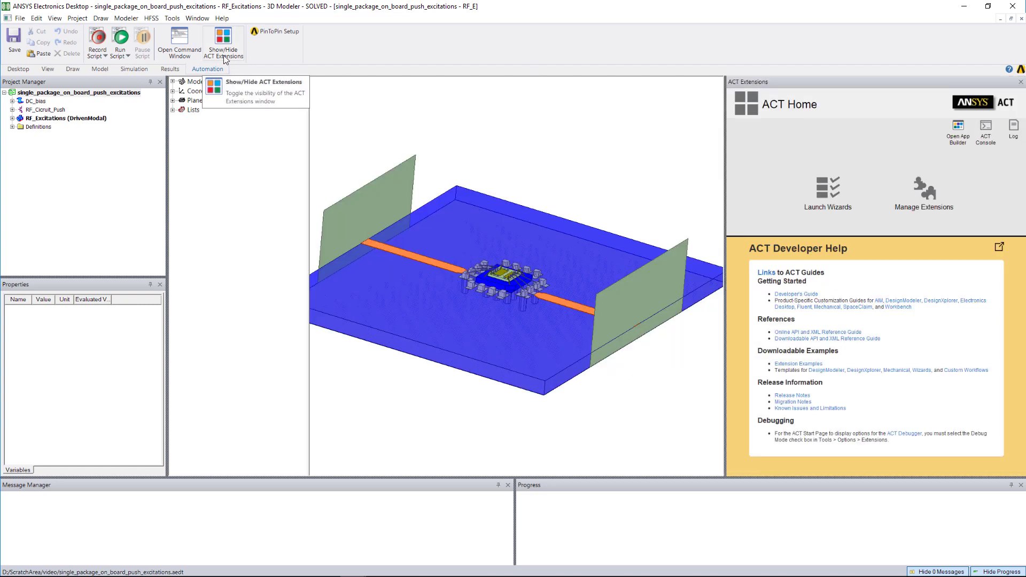
left_click(828, 187)
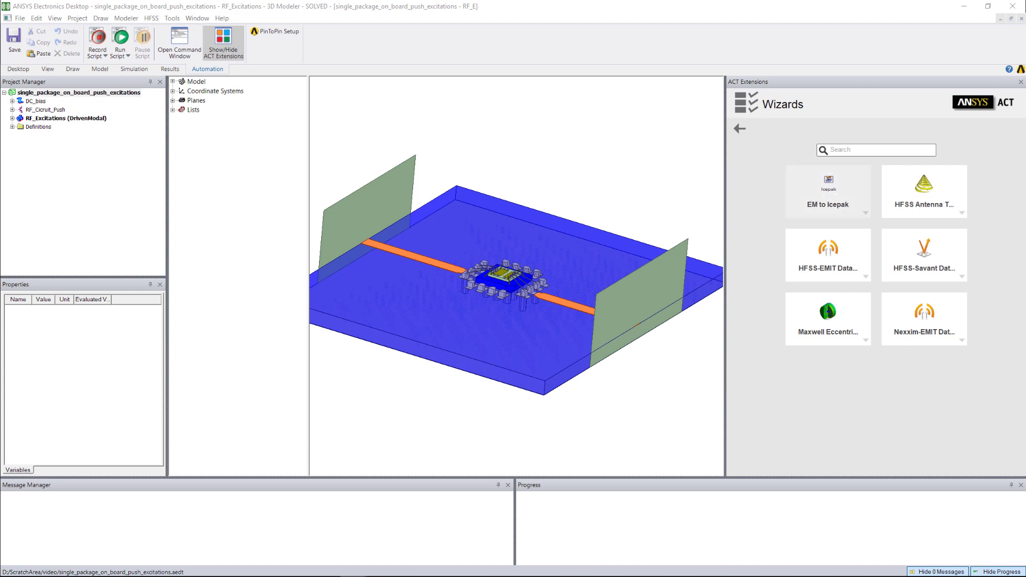
left_click(828, 190)
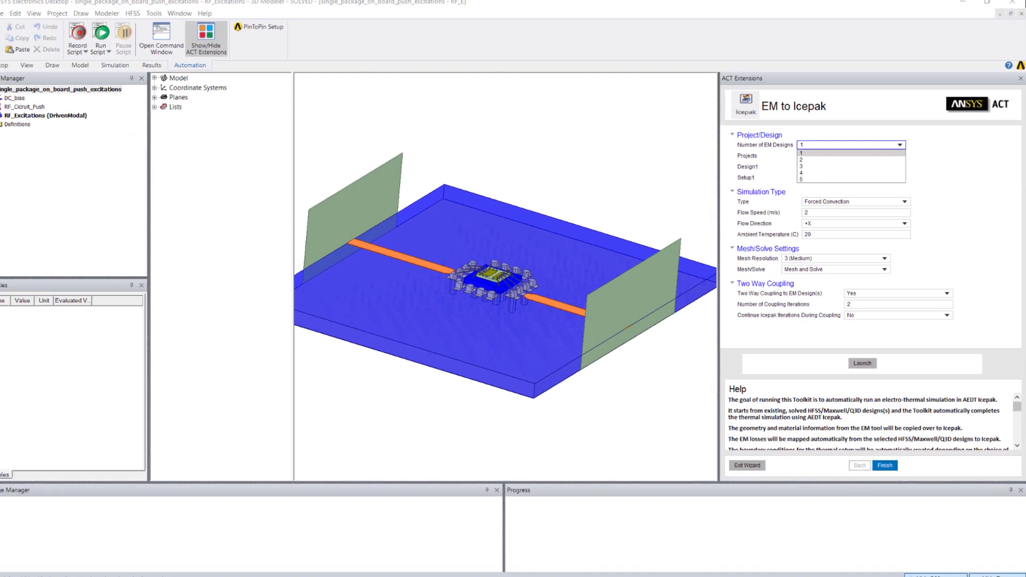
left_click(801, 152)
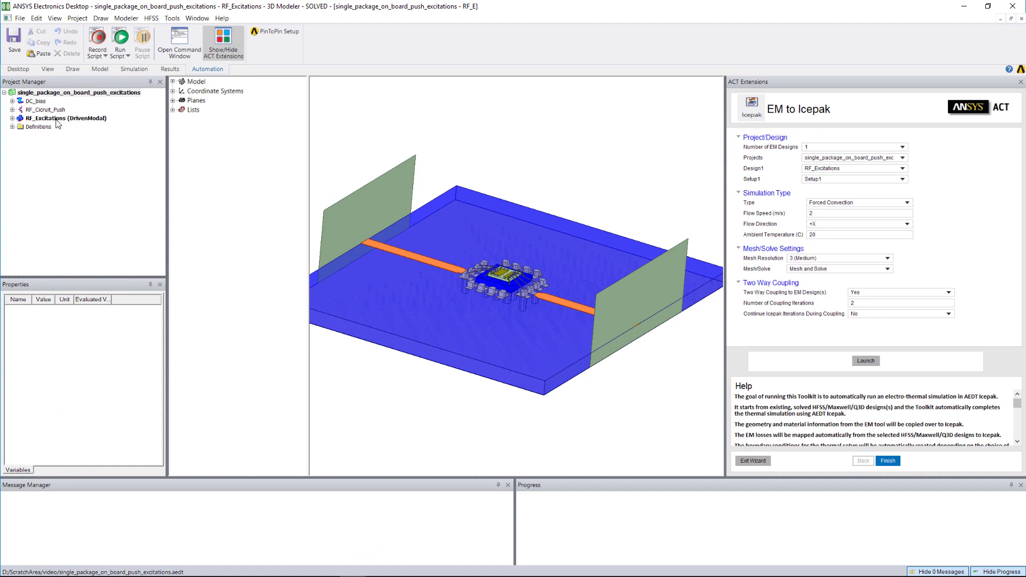
- Activate DC_bias and set the wizard to 2 EM designs, with DC_bias as Design2
double_click(36, 102)
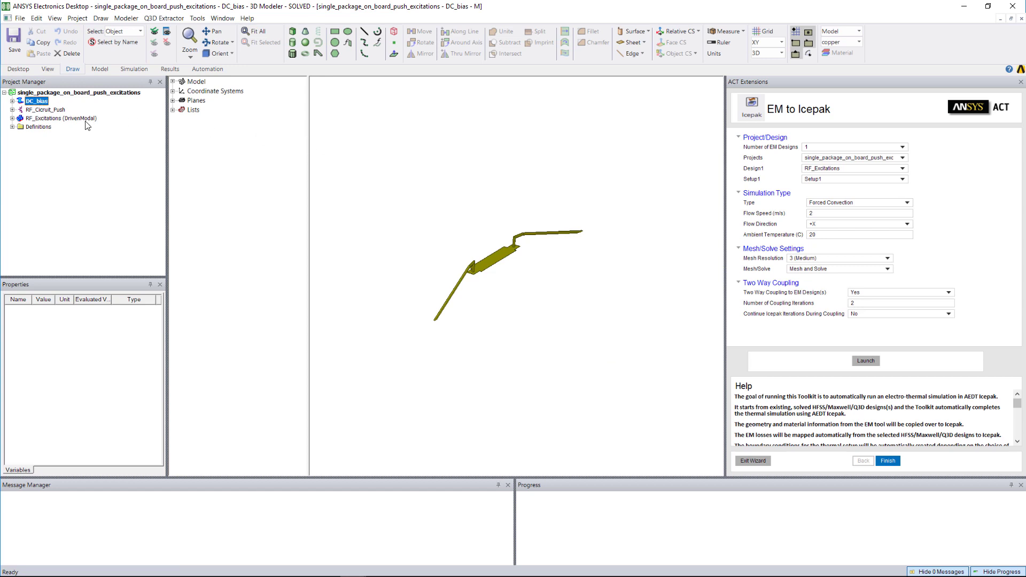
left_click(877, 161)
left_click(901, 148)
left_click(873, 162)
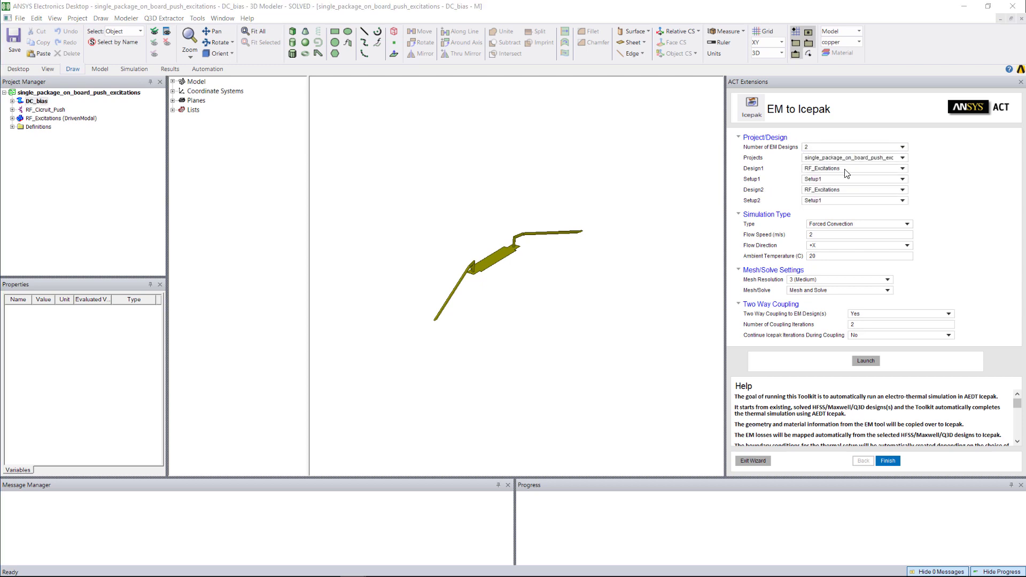
left_click(890, 191)
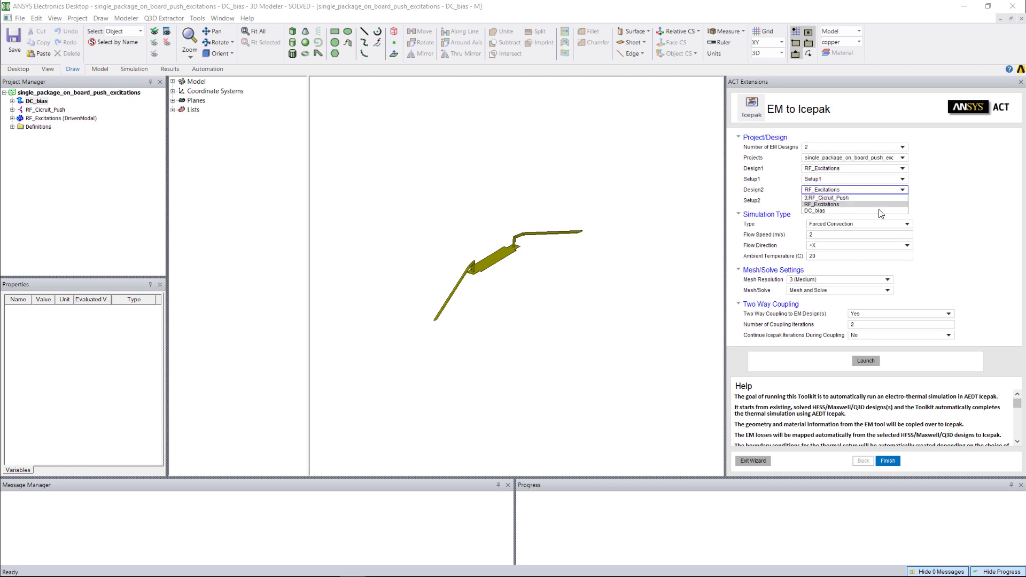
left_click(879, 211)
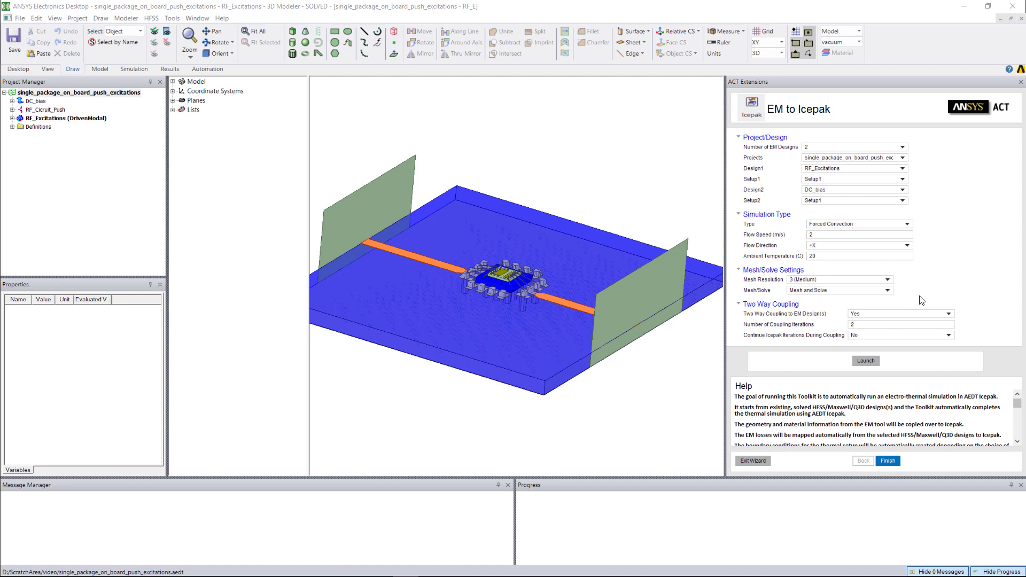
- Launch the coupled design with 4 coupling iterations, Continue Icepak Iterations Yes, Mesh/Solve No
left_click(885, 327)
type("4")
left_click(874, 335)
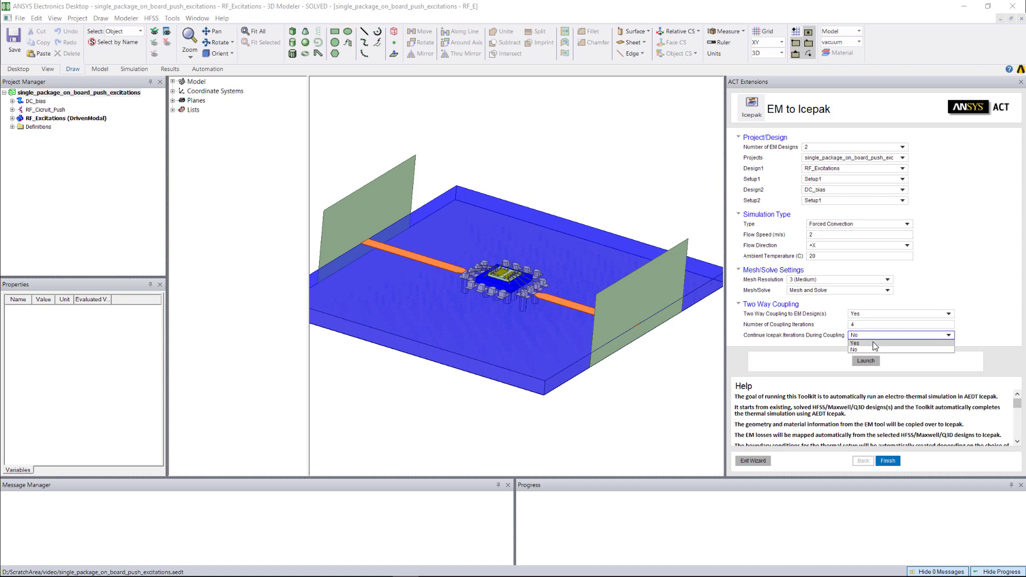
left_click(873, 344)
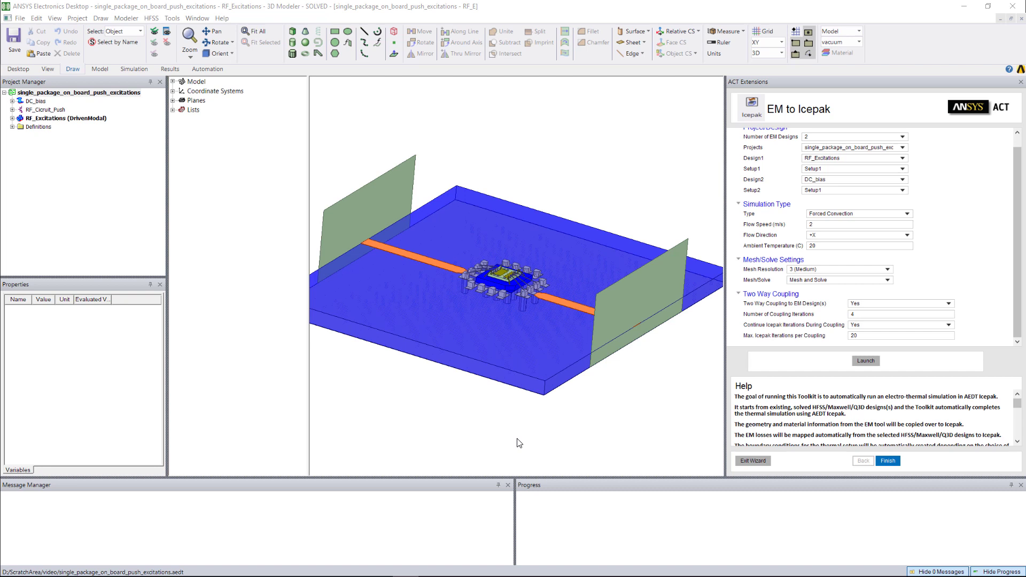
left_click(883, 281)
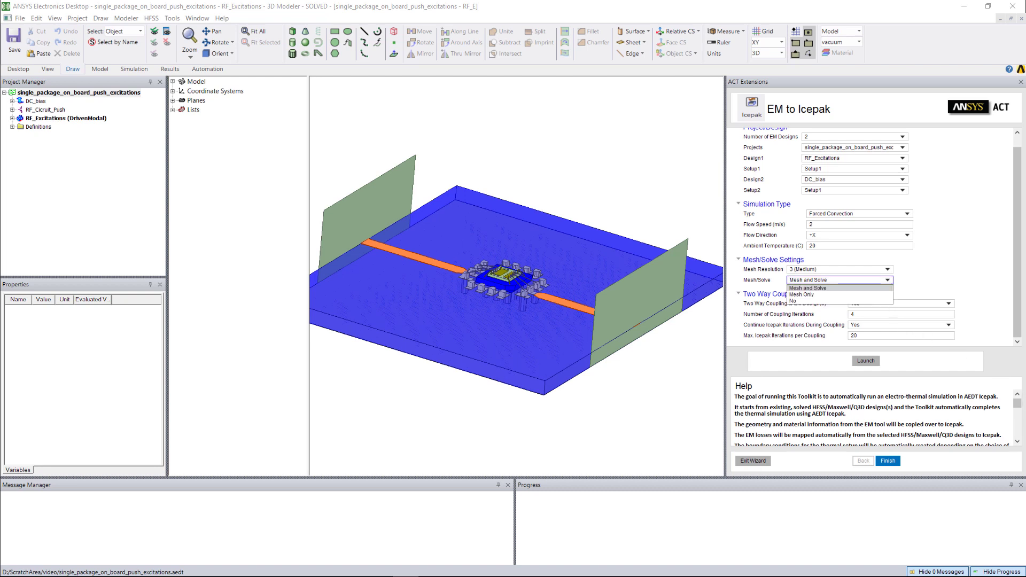
left_click(877, 301)
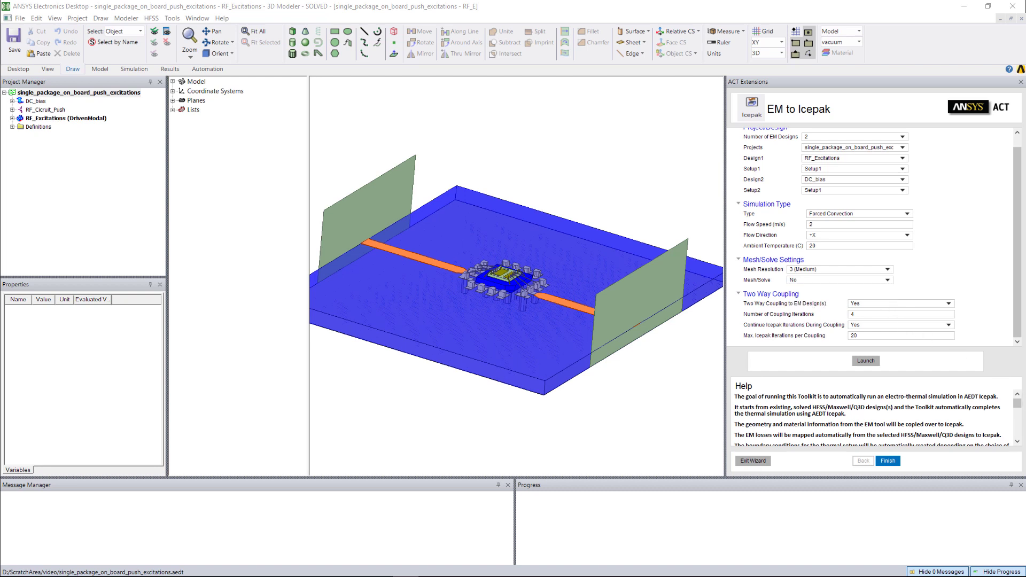
left_click(865, 362)
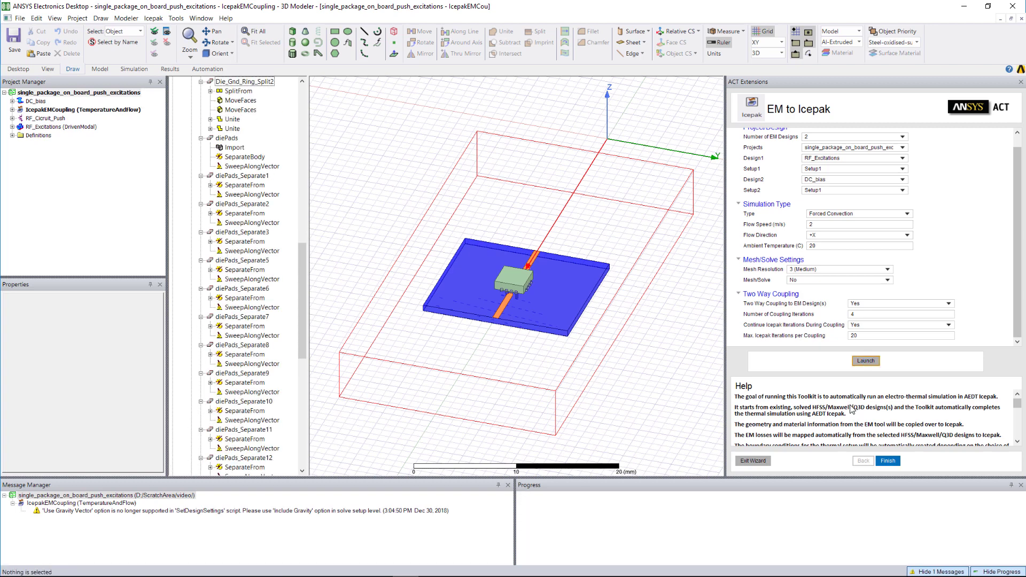
- Finish the wizard, close the ACT panel, and expand both EM loss assignments under Thermal
left_click(888, 461)
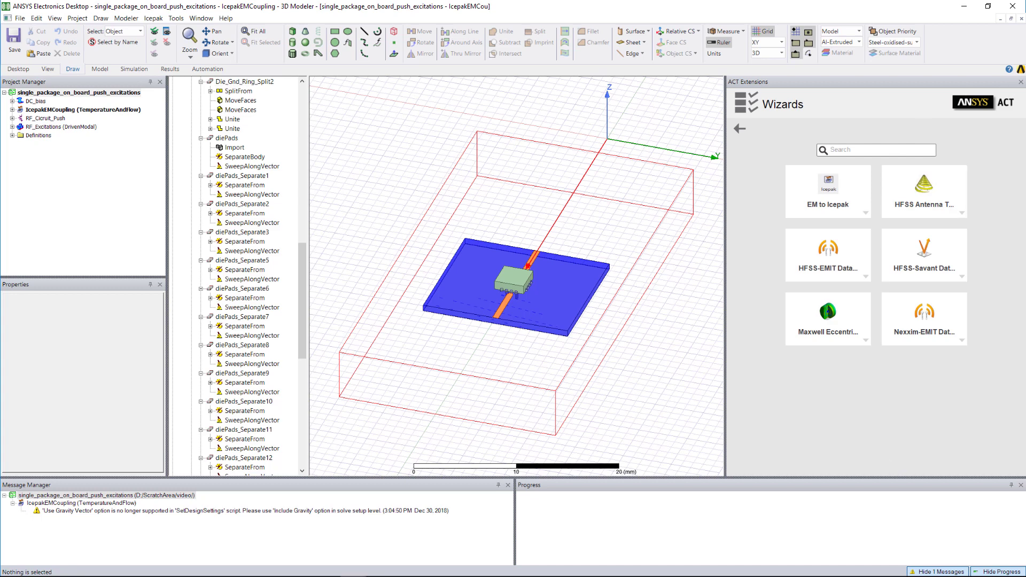
left_click(1021, 82)
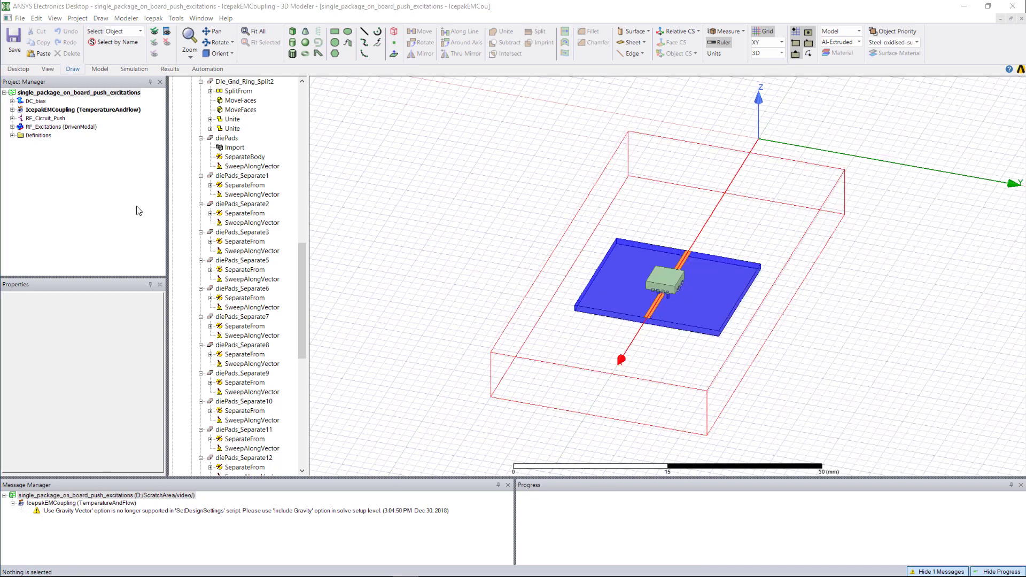
left_click(13, 110)
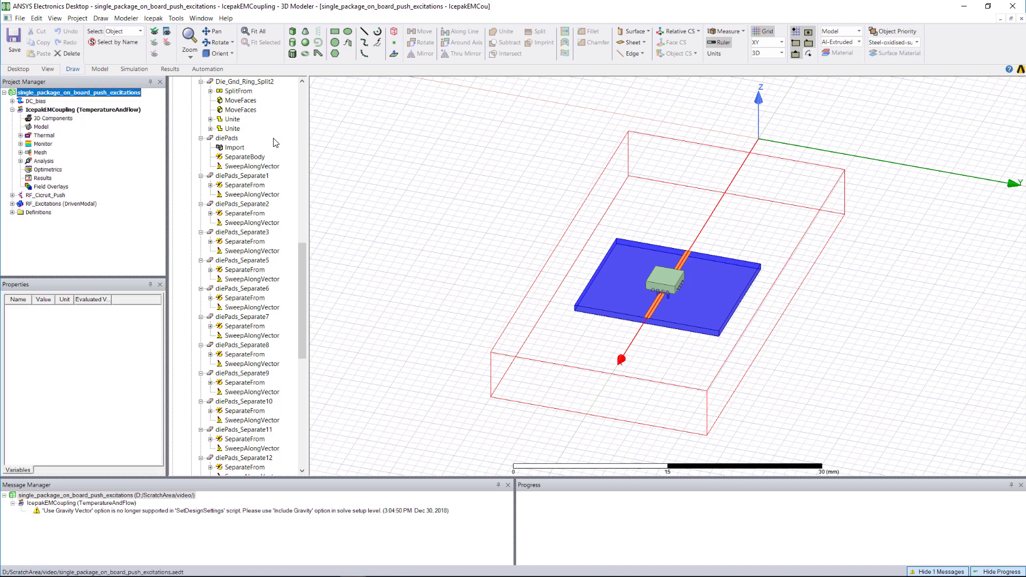
left_click(20, 135)
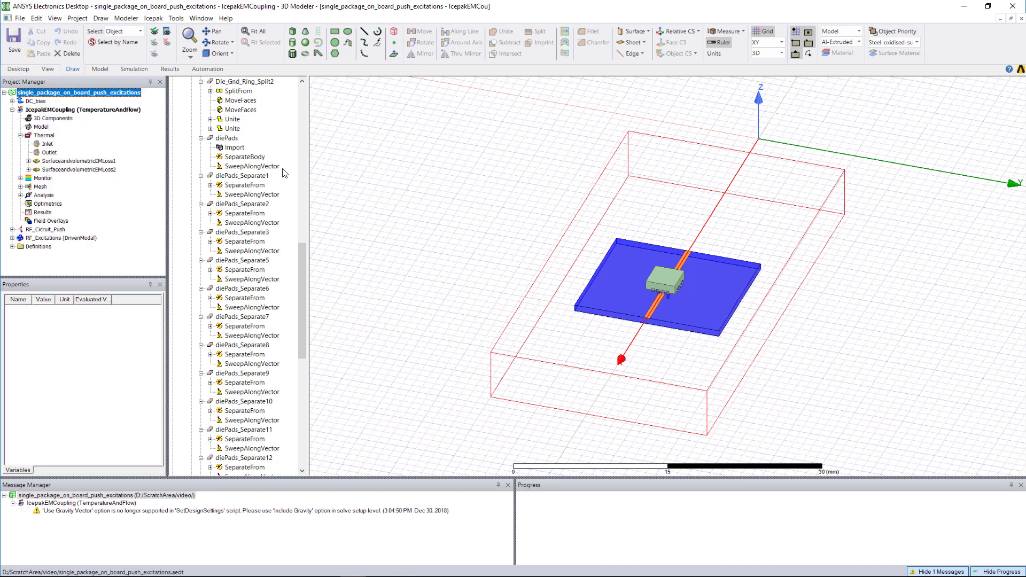
left_click(29, 160)
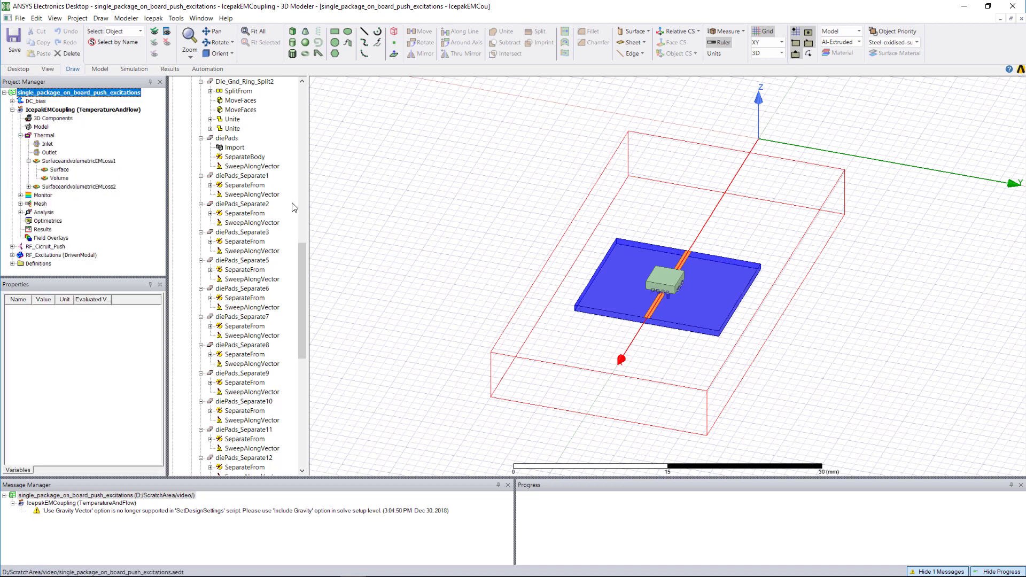
left_click(29, 186)
- Zoom to each EM loss region, fit all, then validate the design (17 errors, 1 warning)
right_click(67, 162)
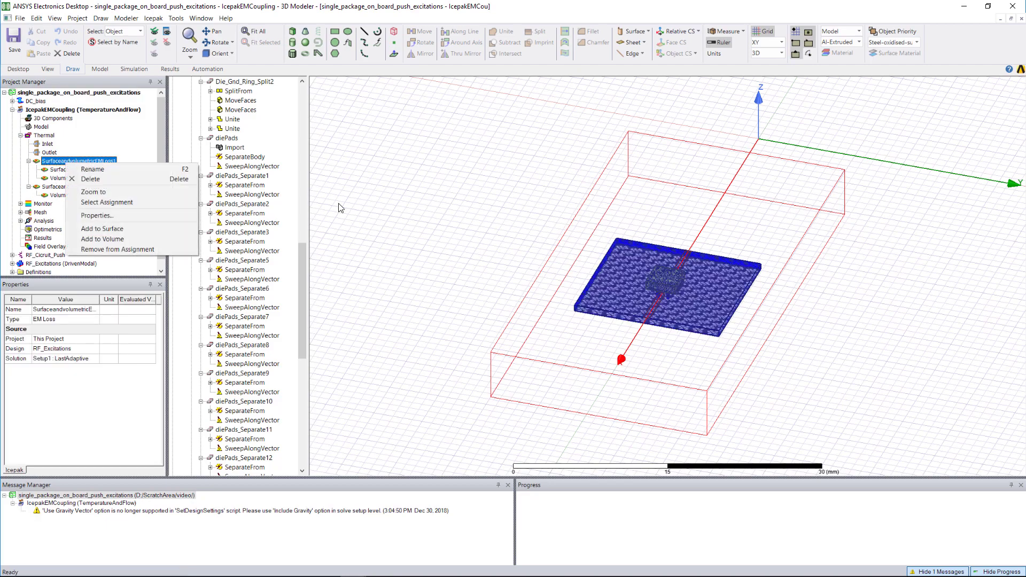
left_click(94, 191)
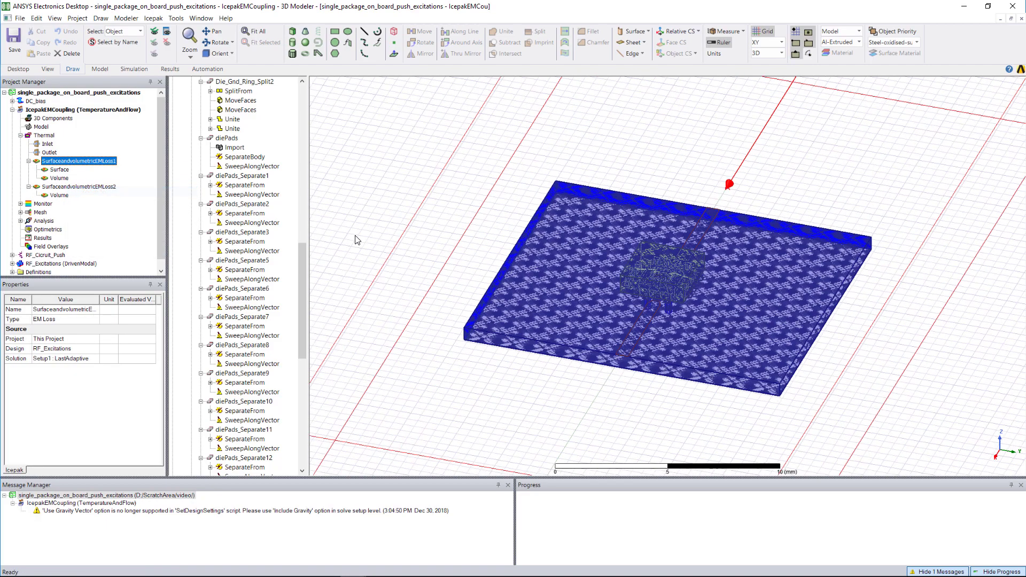
right_click(75, 187)
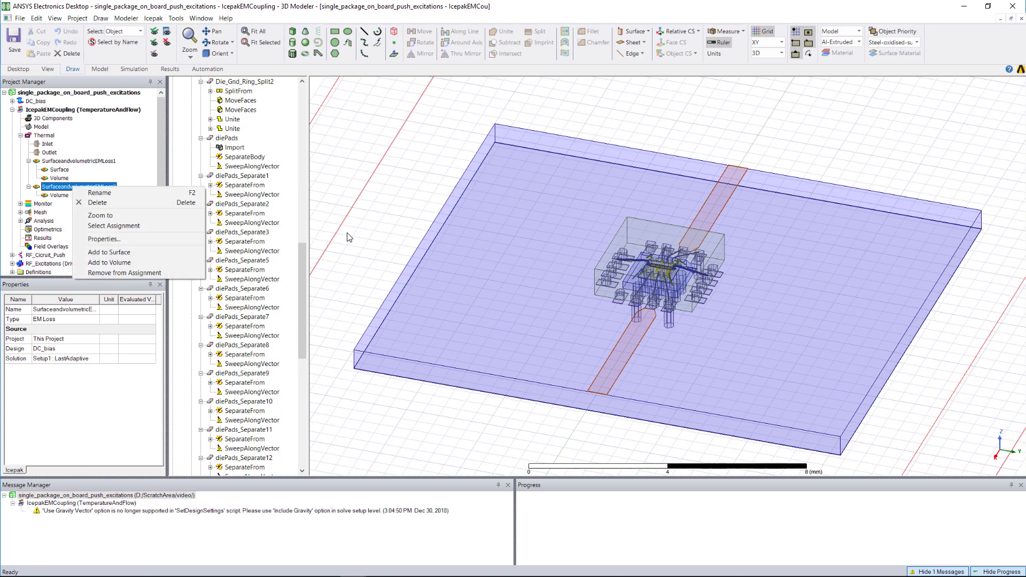
left_click(100, 217)
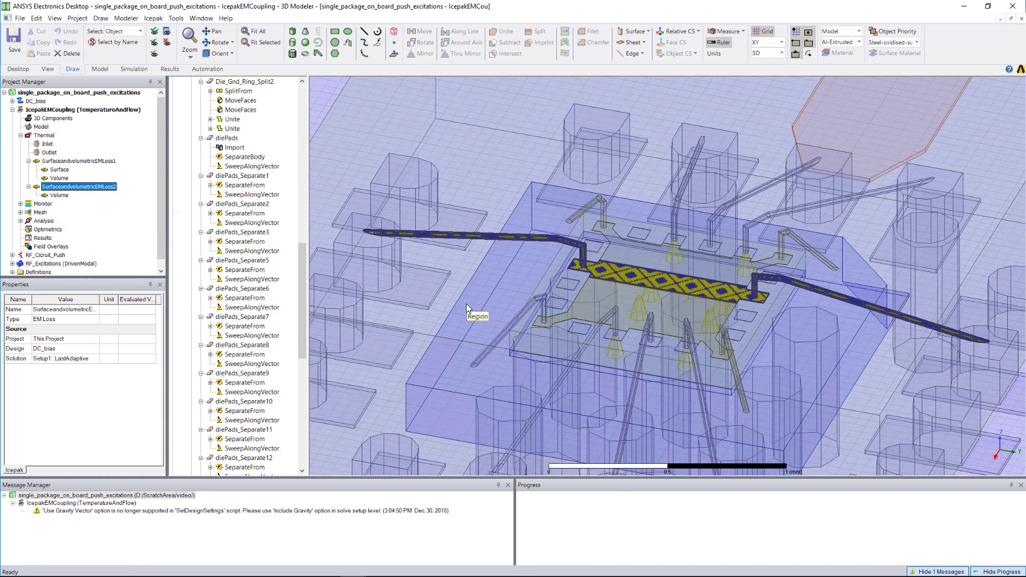
key("ctrl+d")
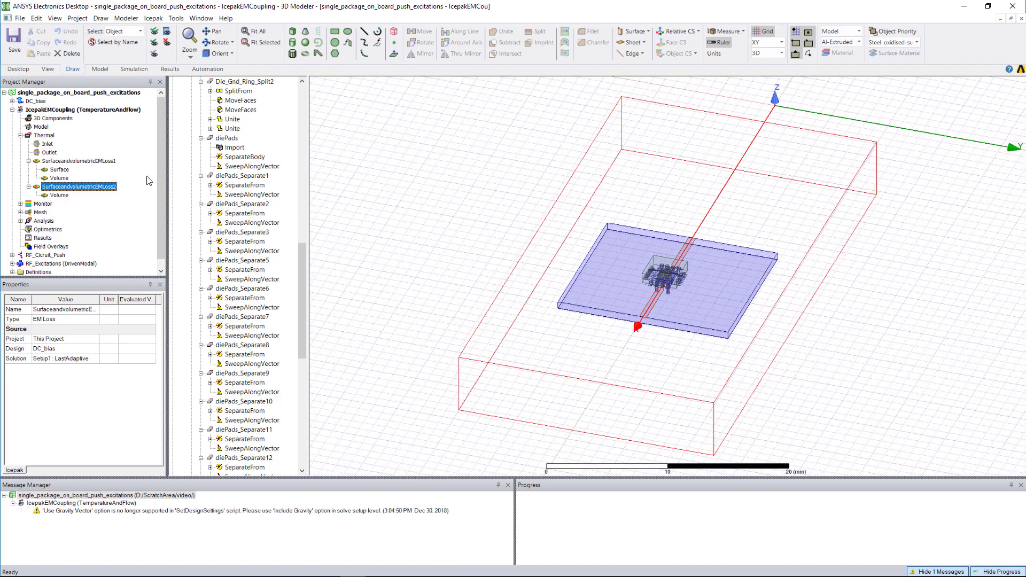
left_click(134, 69)
left_click(241, 40)
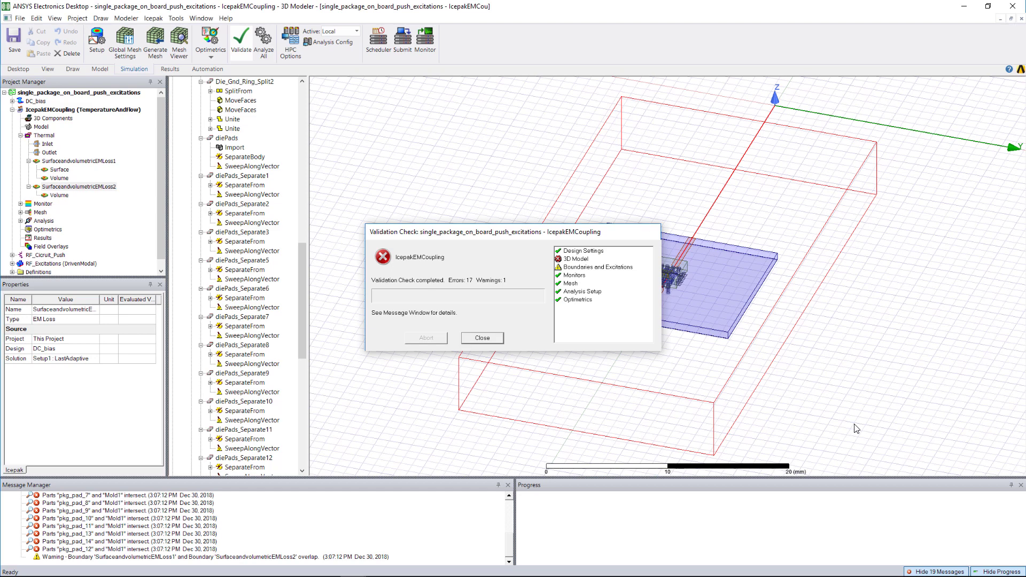
- Dismiss the 17-error validation results and select the Mold1 box
left_click(482, 338)
scroll(275, 364, "down", 5)
scroll(275, 364, "down", 8)
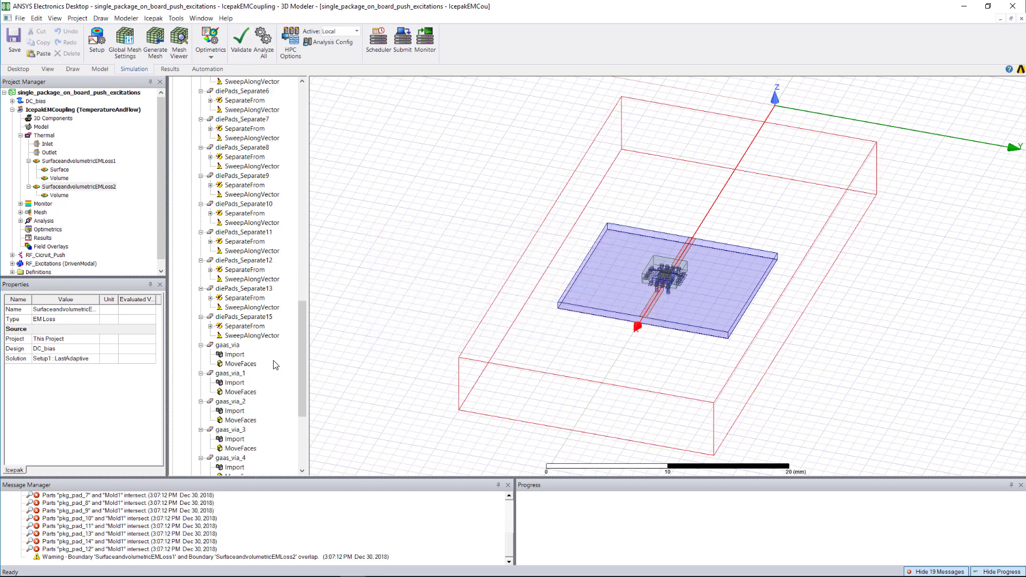
left_click(225, 410)
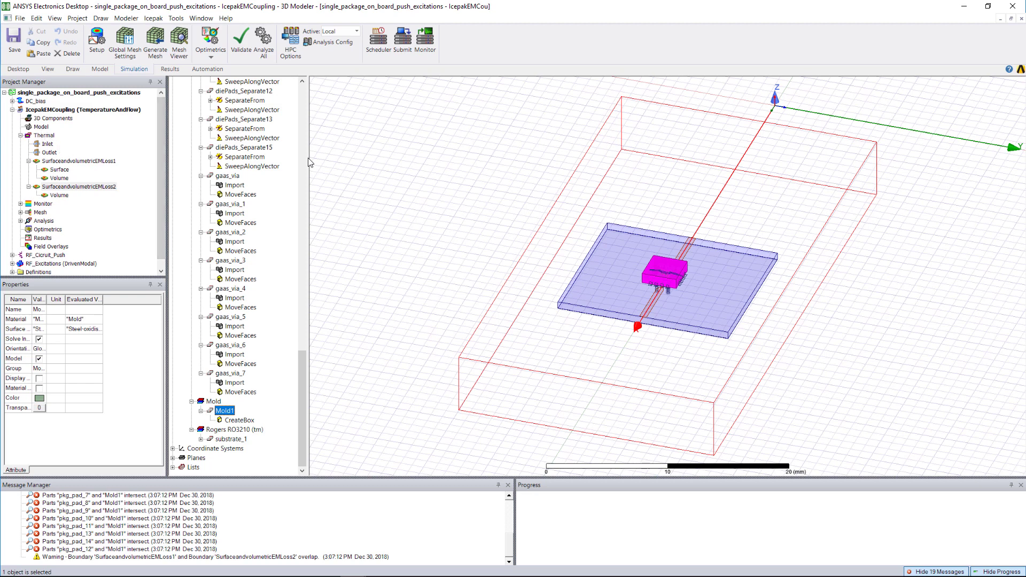
- Create an object priority list placing Mold1 ahead of all remaining objects
right_click(41, 126)
left_click(64, 143)
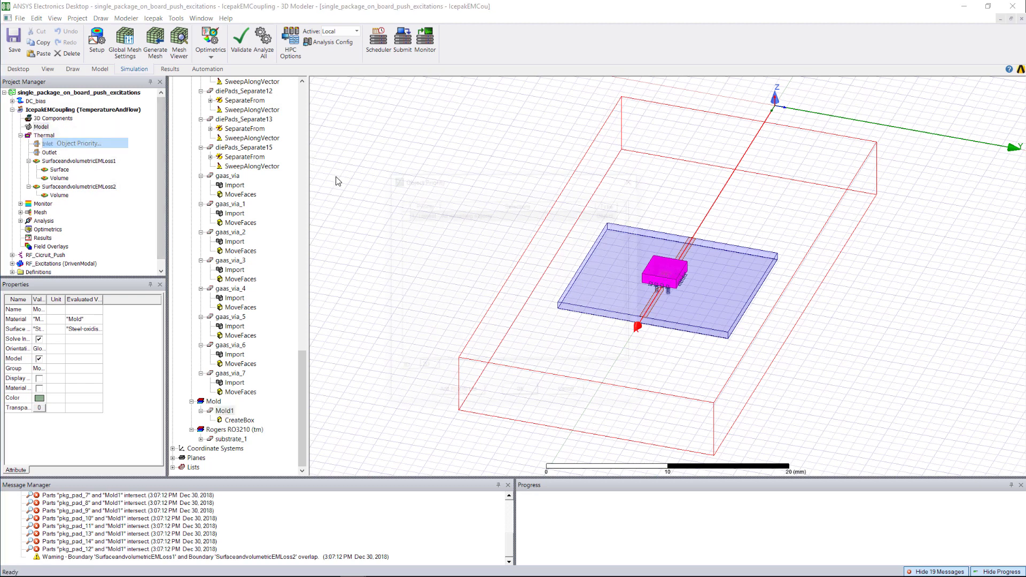
left_click(447, 394)
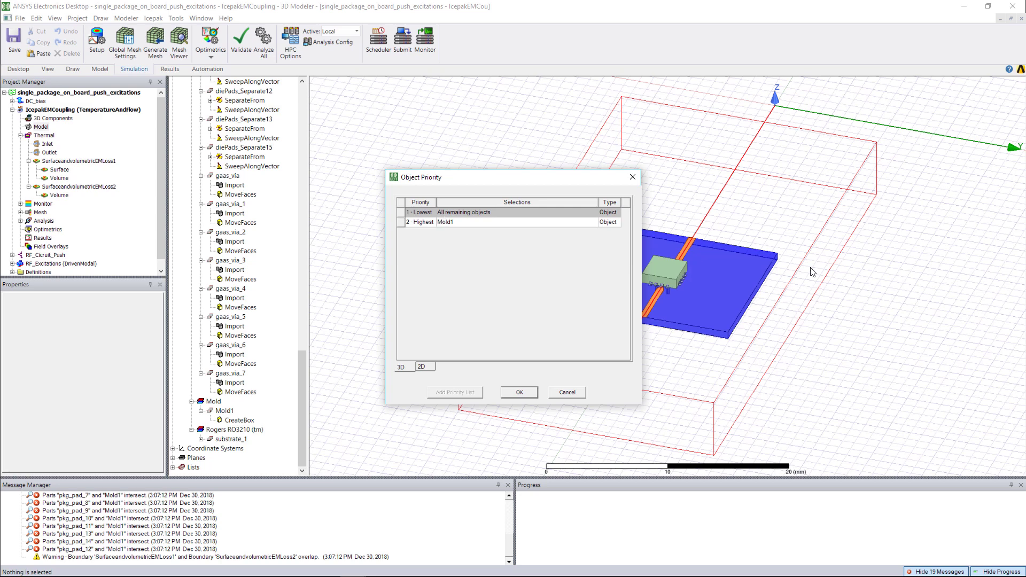
left_click(448, 214)
right_click(432, 214)
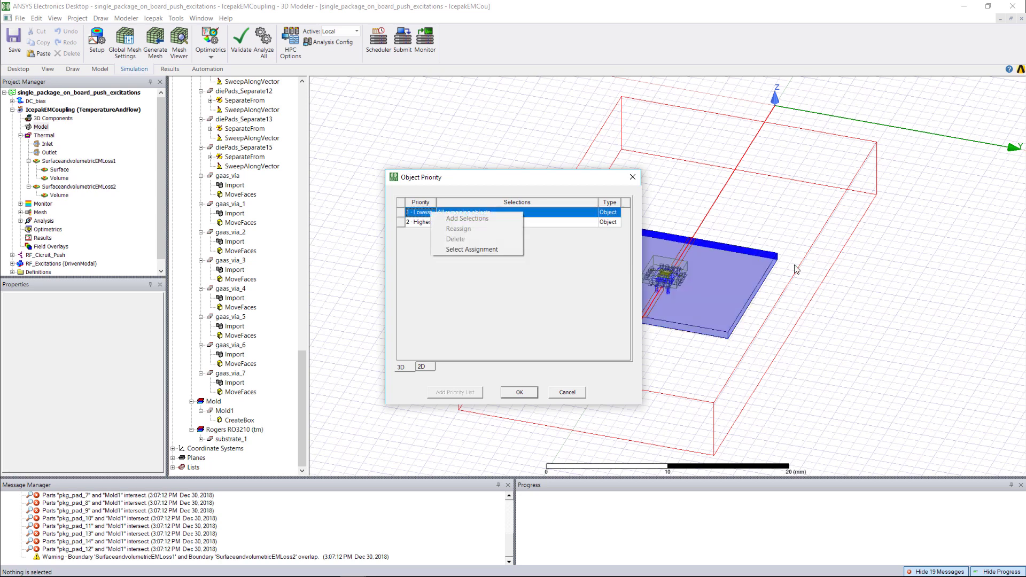
left_click(454, 249)
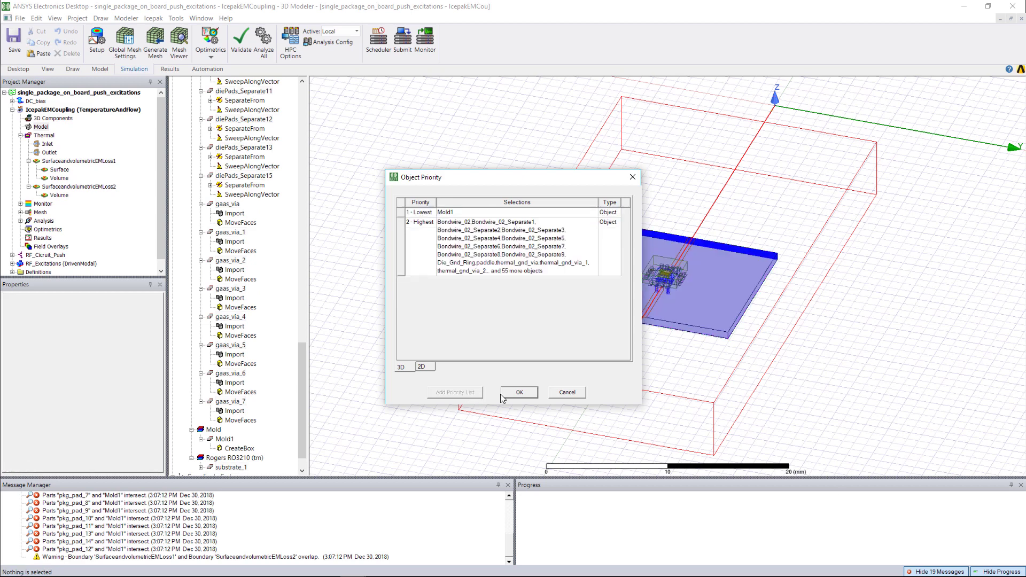
left_click(519, 392)
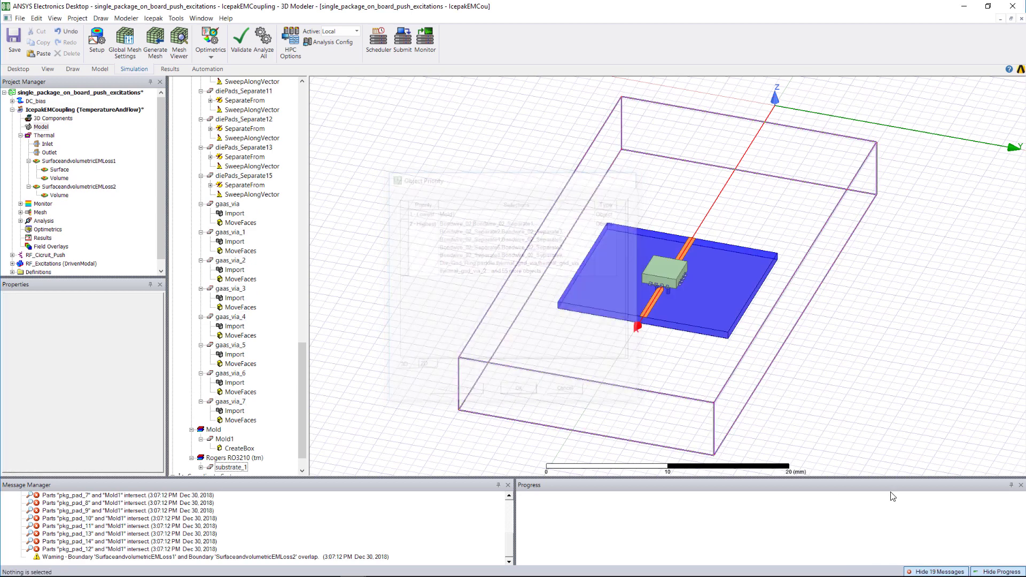
- Re-validate the design, now passing with 0 errors and 1 warning
left_click(241, 40)
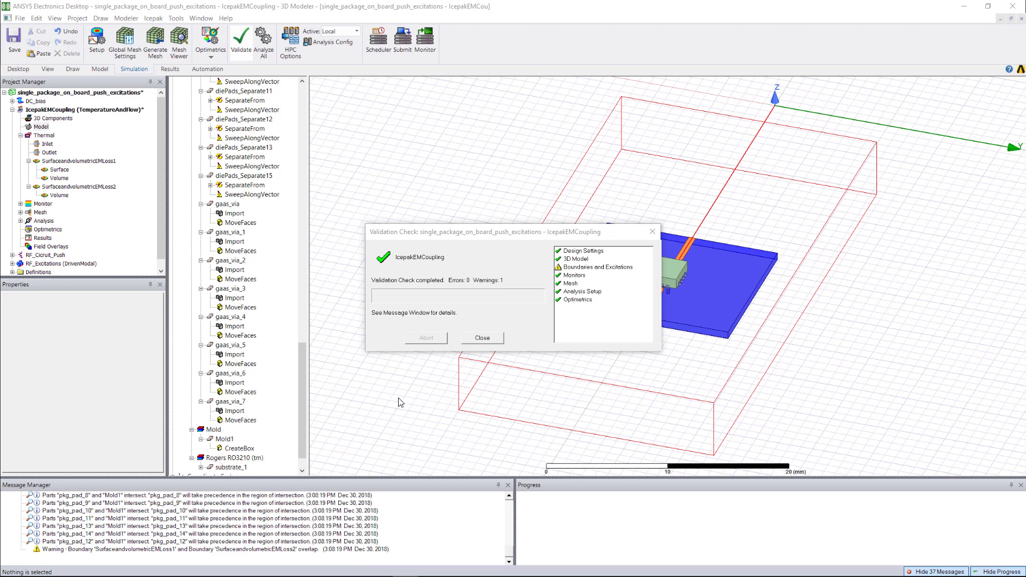
left_click(470, 338)
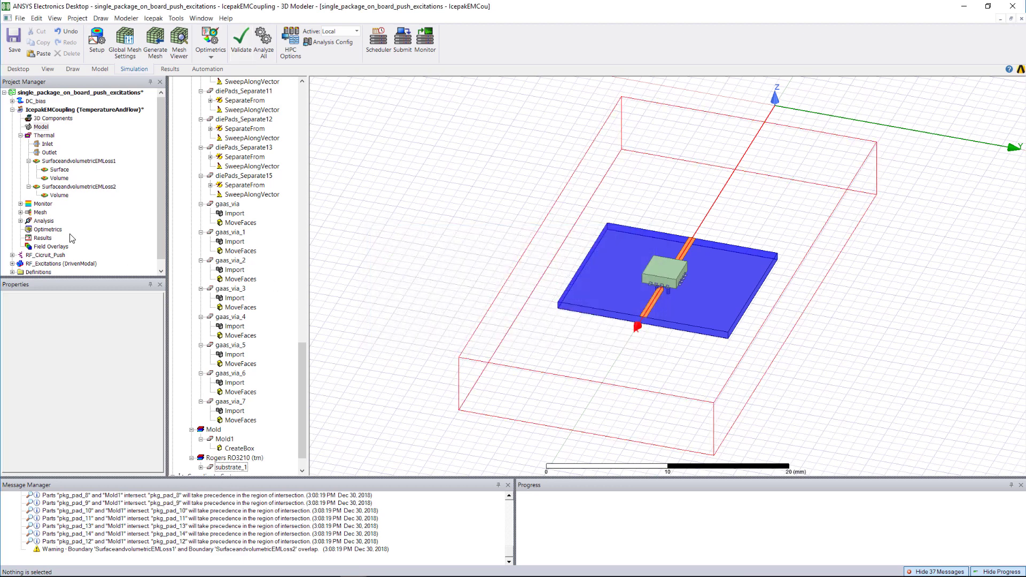
left_click(20, 221)
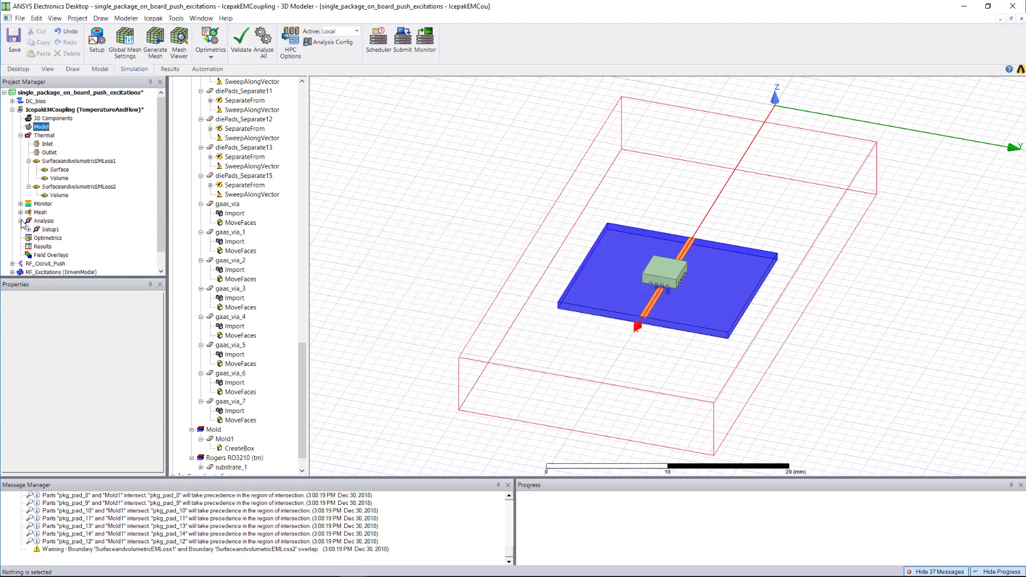
- Run Analyze on Setup1 to solve the coupled EM–thermal design
right_click(50, 230)
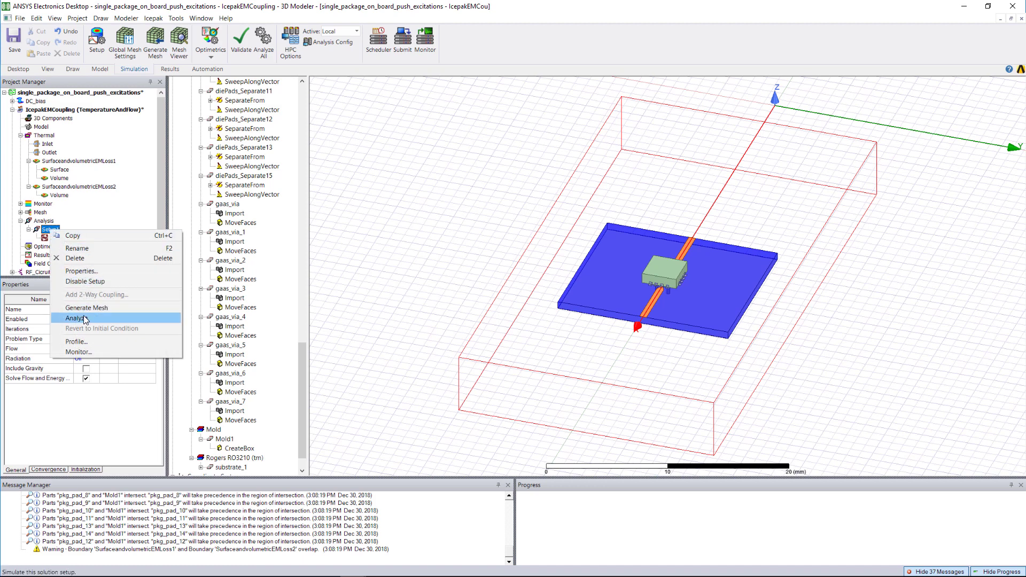
left_click(363, 398)
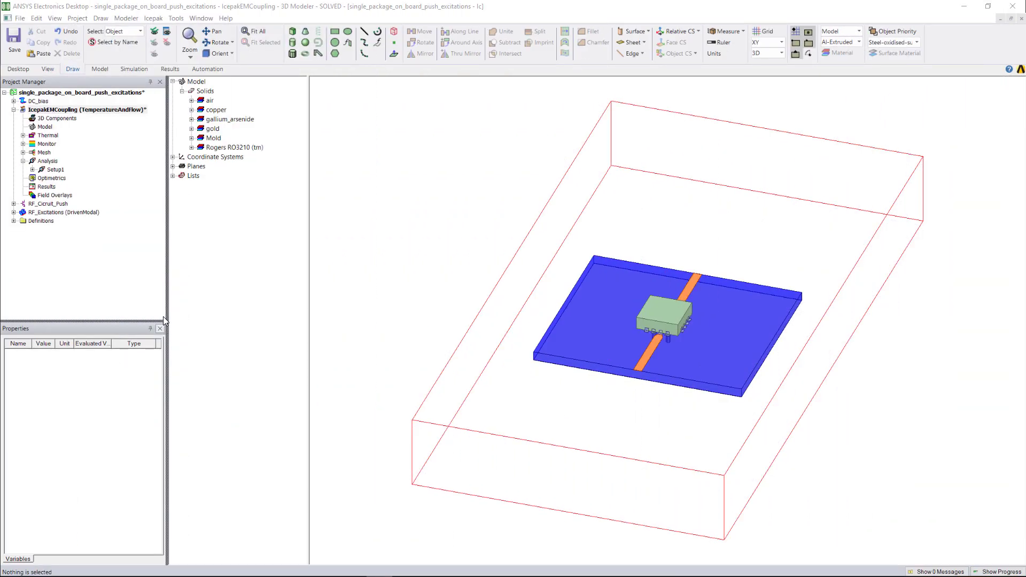
- Review Setup1's residual and temperature convergence plots (about 65 cel), then close the monitor
left_click(55, 170)
right_click(56, 170)
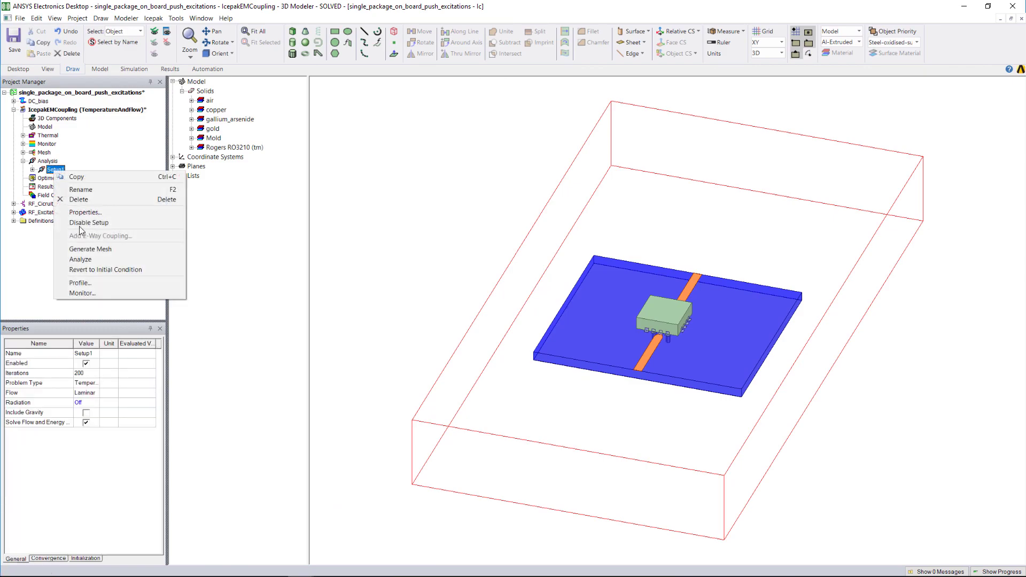
left_click(80, 292)
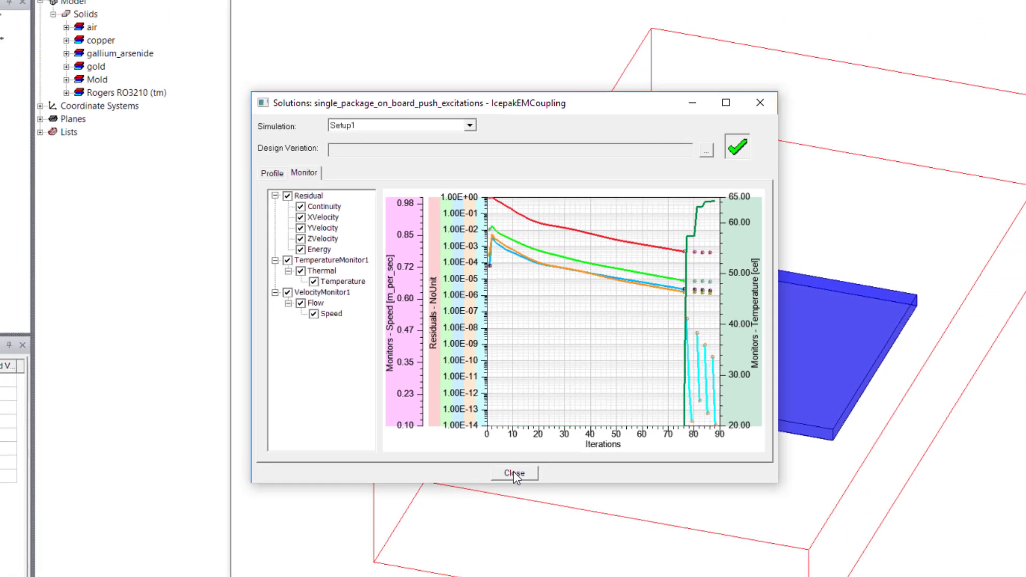
key("Escape")
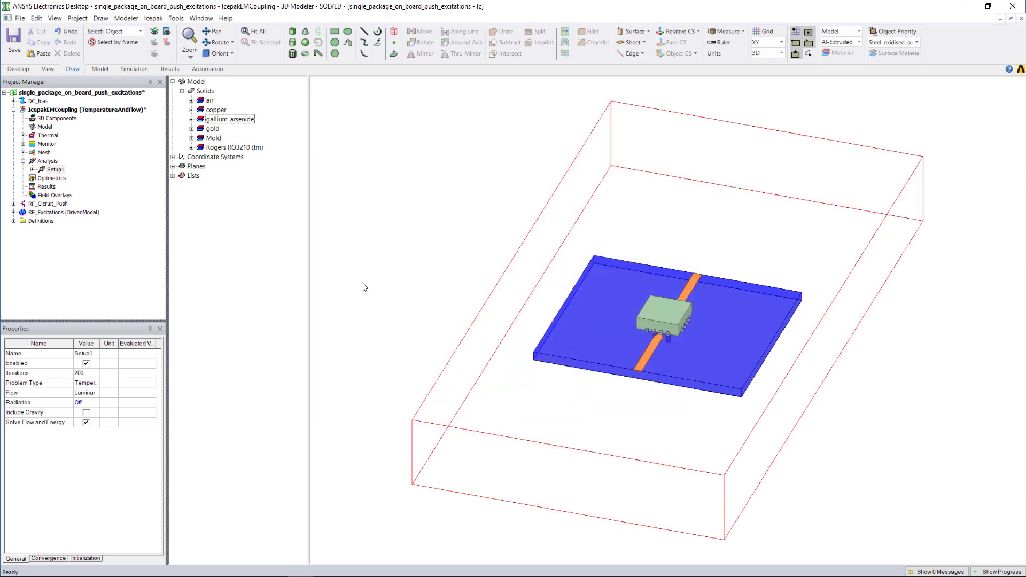
- Plot temperature over Mold1 and substrate_1, ranging about 20.3 to 102.9 cel
left_click(192, 148)
left_click(191, 138)
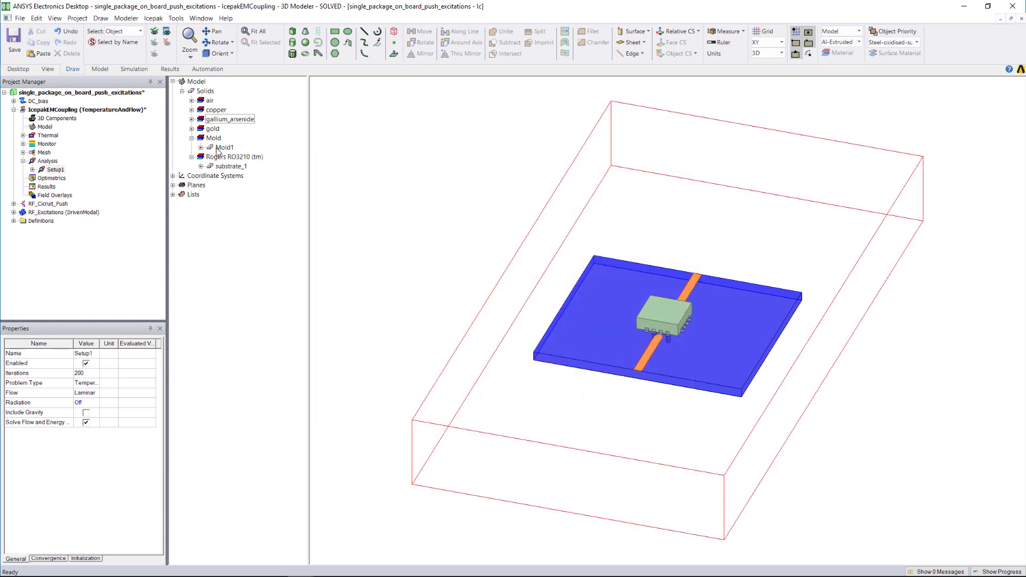
left_click(225, 147)
left_click(231, 166, "ctrl")
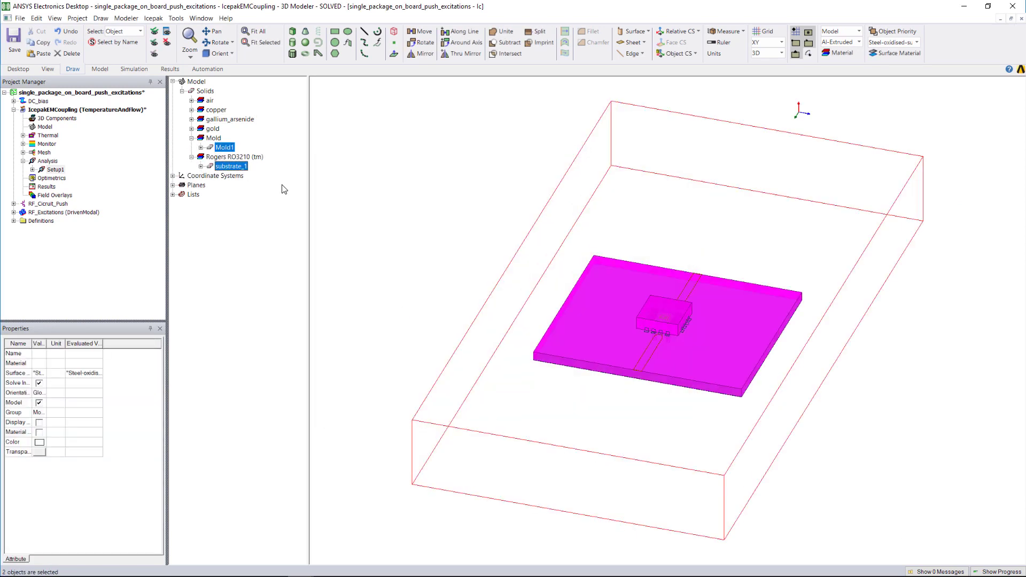
right_click(359, 210)
mouse_move(428, 405)
mouse_move(503, 417)
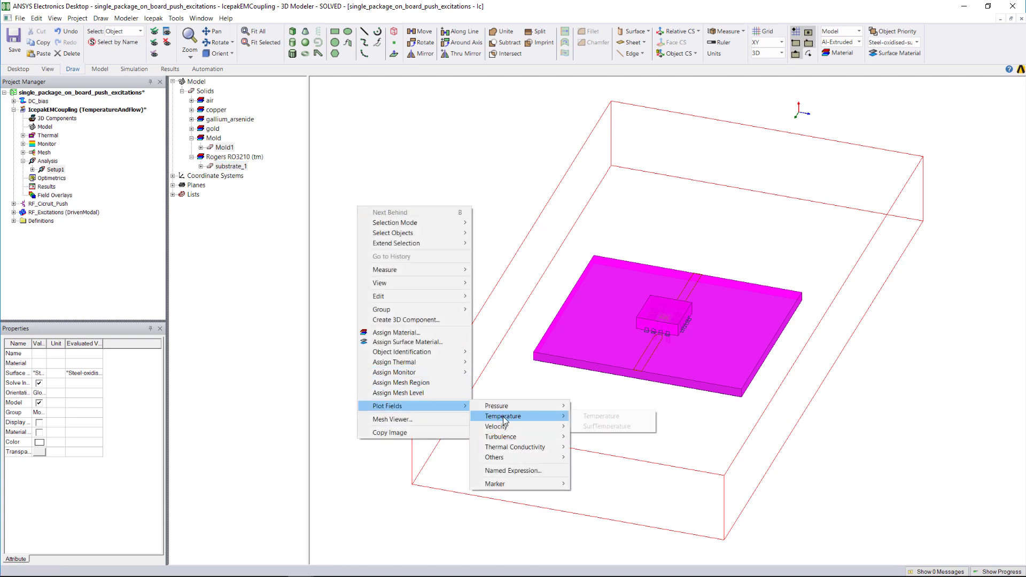
left_click(602, 416)
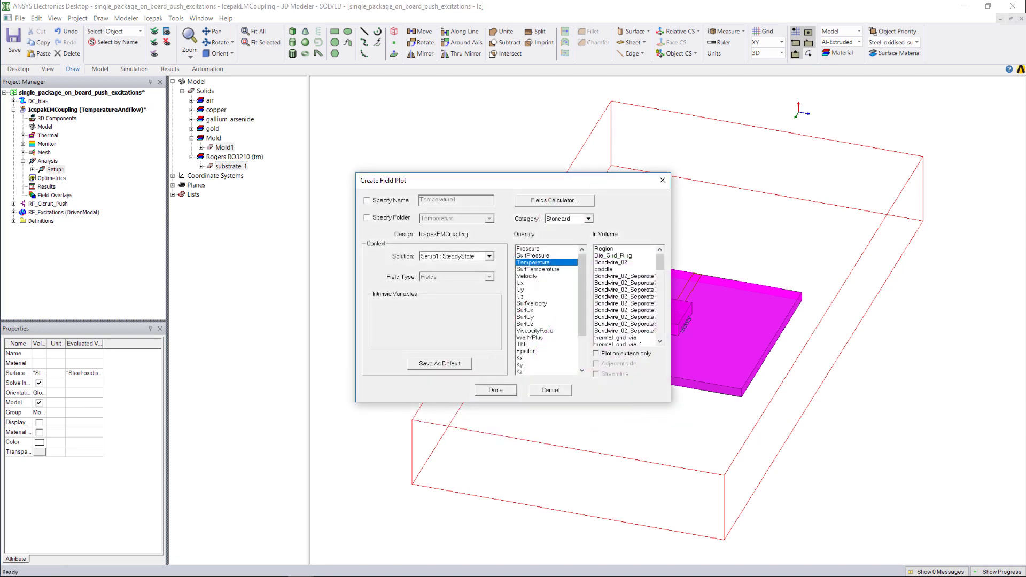
left_click(495, 390)
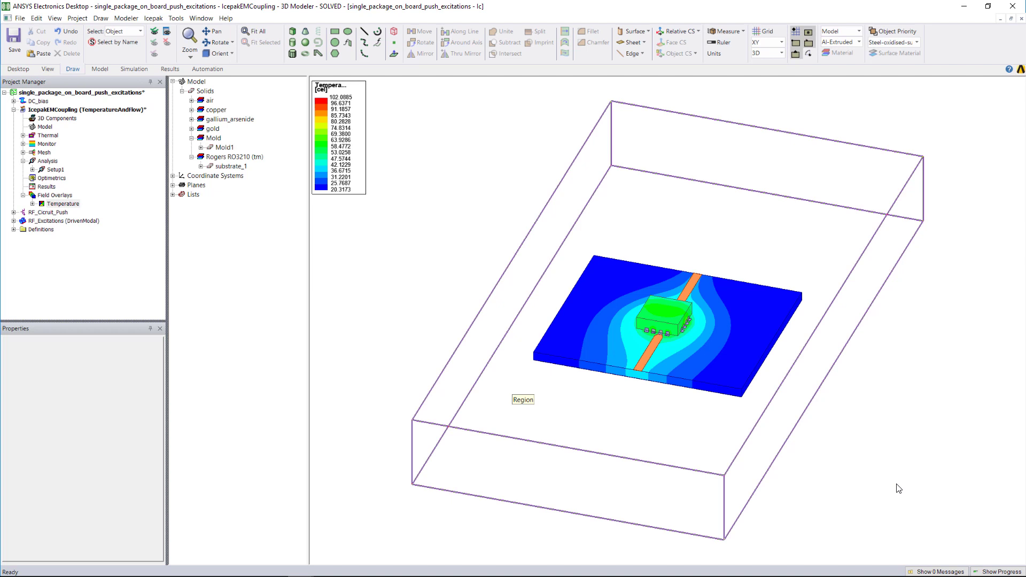
- Plot temperature on the copper parts from paddle through traceOUT, plus die_1
left_click(192, 119)
left_click(192, 109)
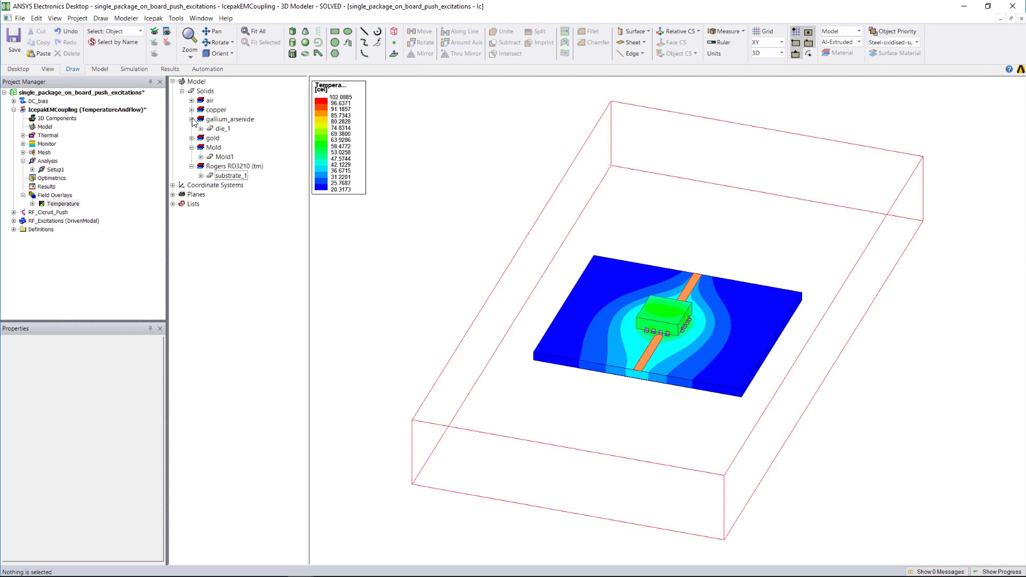
left_click(225, 129)
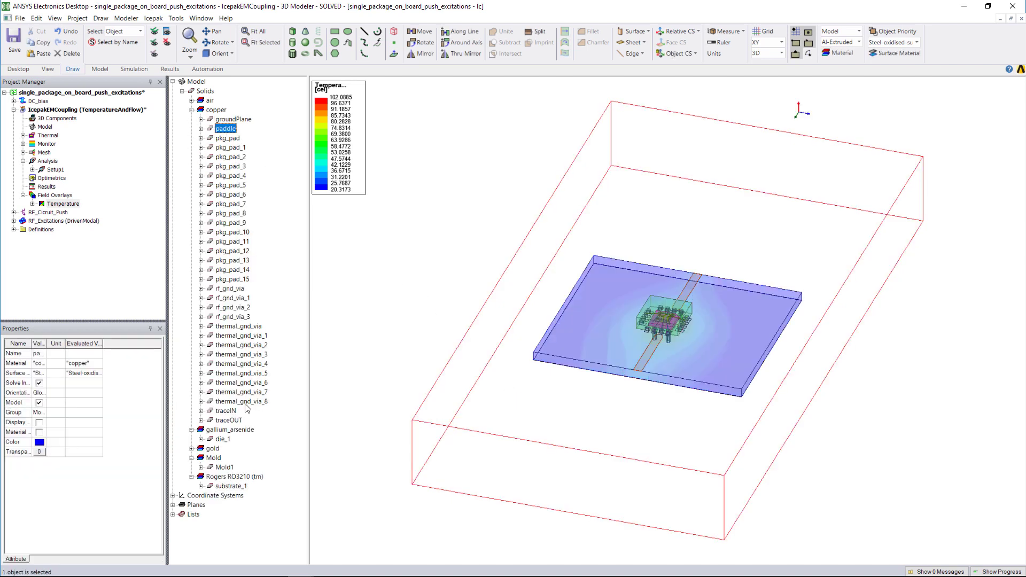
left_click(234, 421, "shift")
left_click(225, 440, "ctrl")
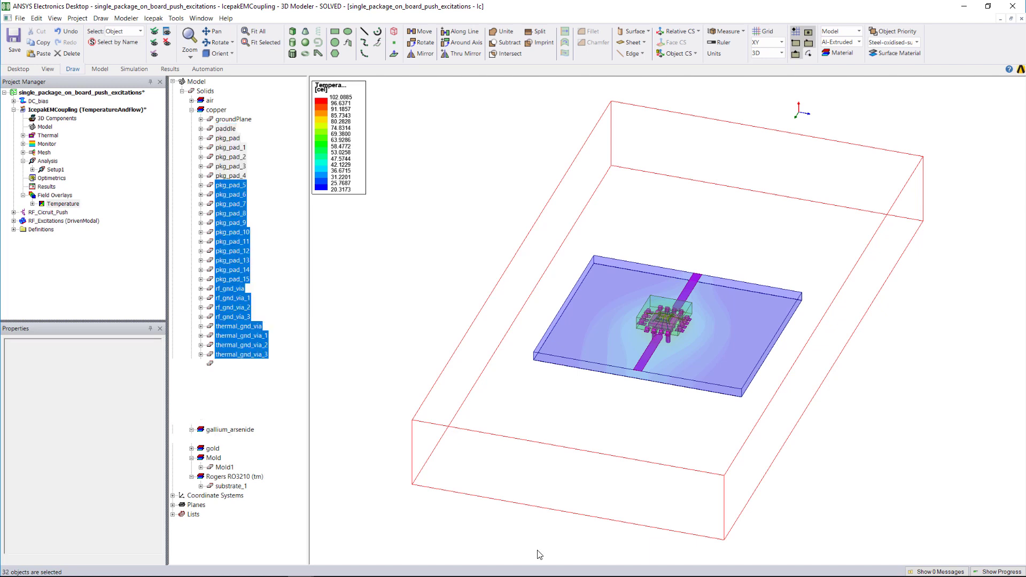
right_click(238, 395)
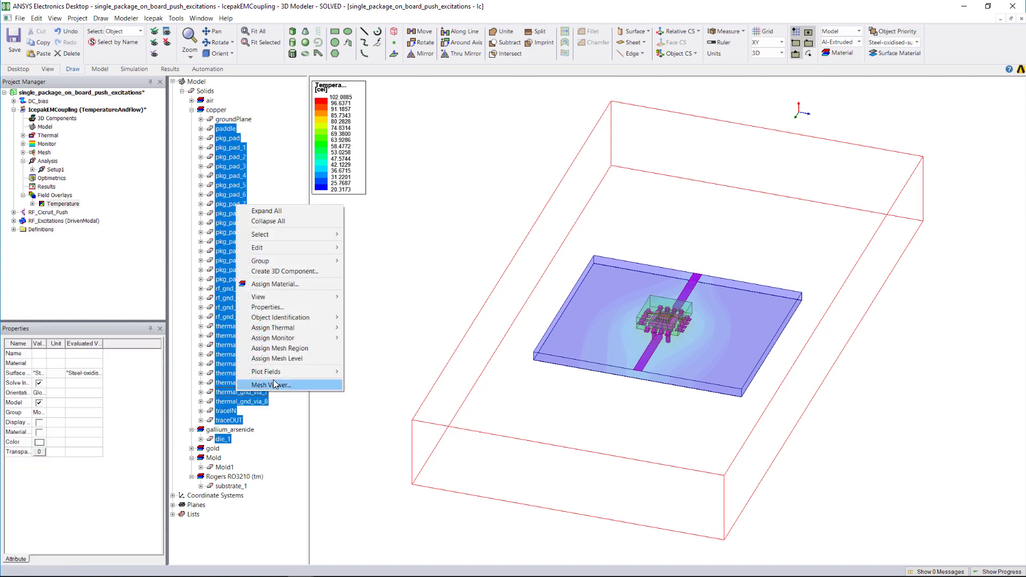
mouse_move(290, 375)
mouse_move(393, 382)
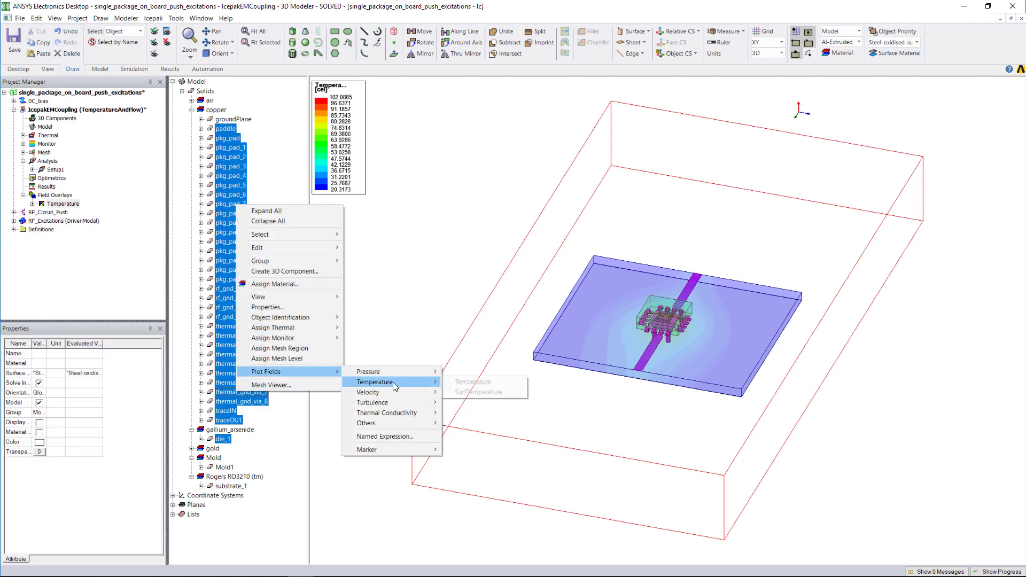
left_click(471, 382)
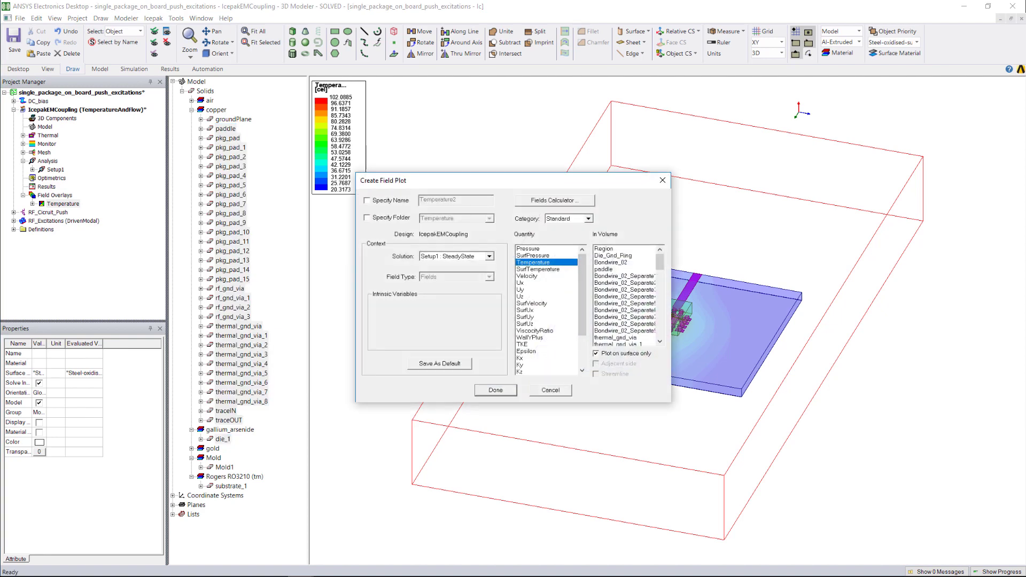
left_click(495, 391)
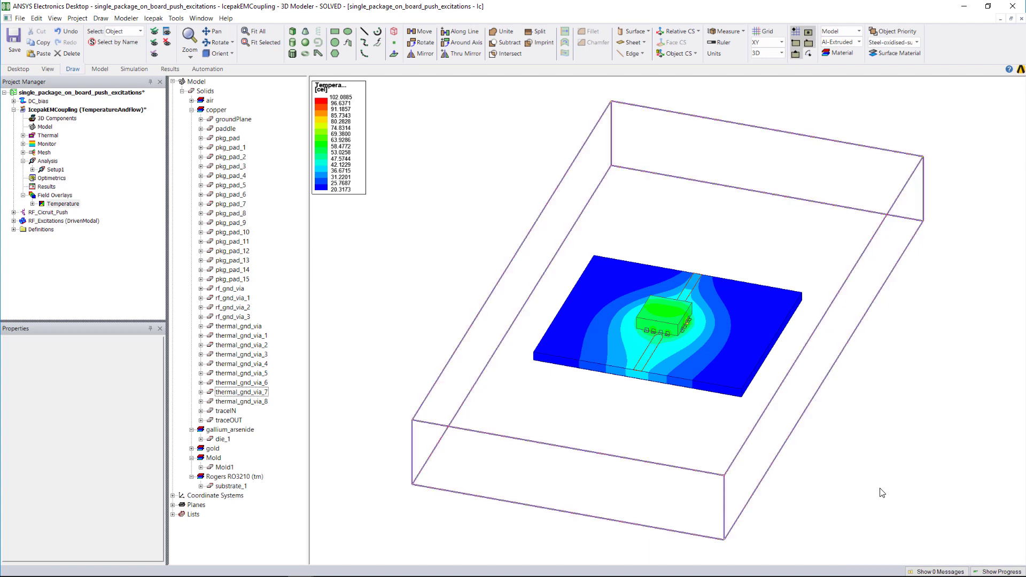
- Select the Temperature2 plot's objects and fit the view to those copper parts
double_click(63, 203)
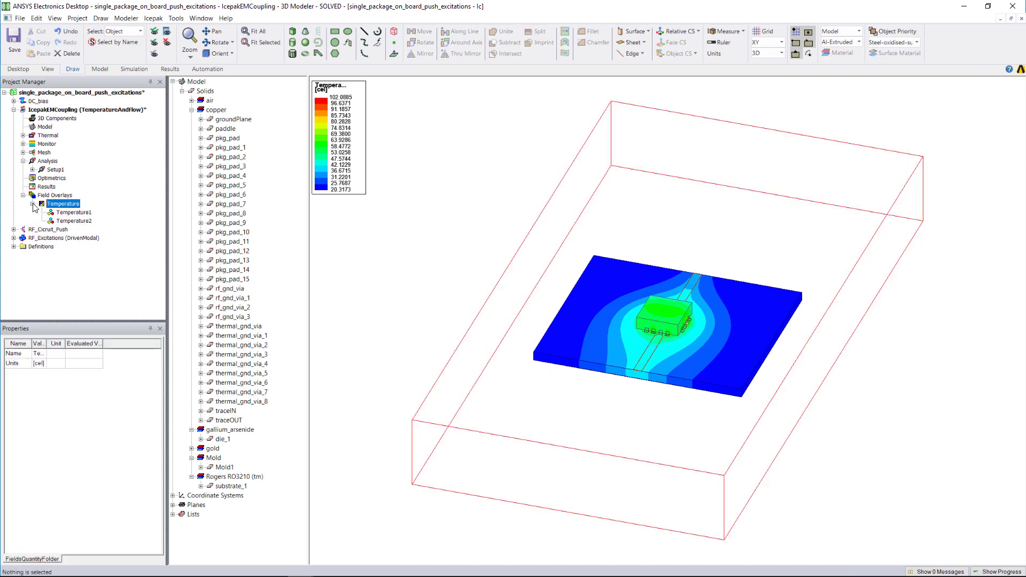
right_click(73, 221)
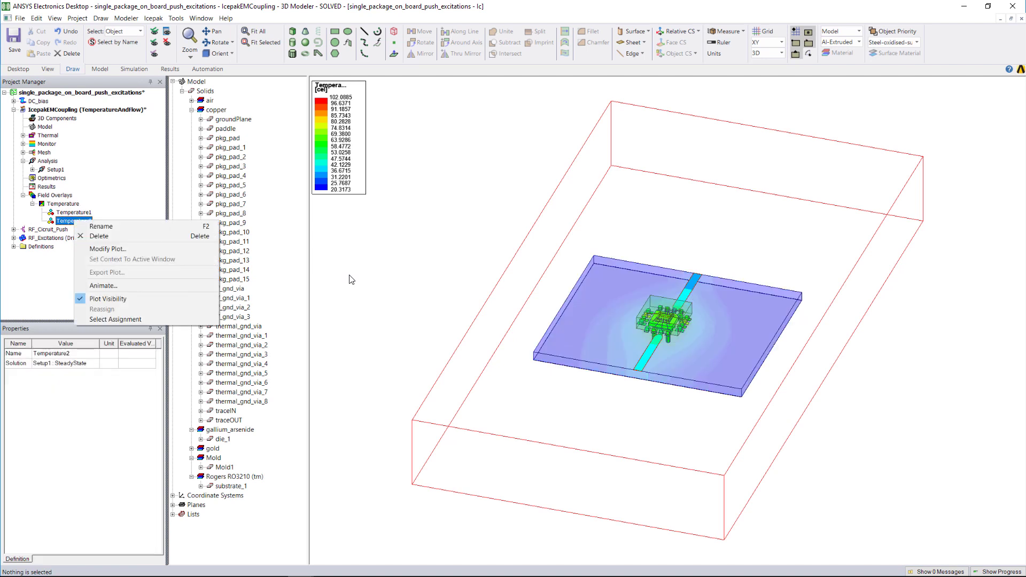
left_click(115, 319)
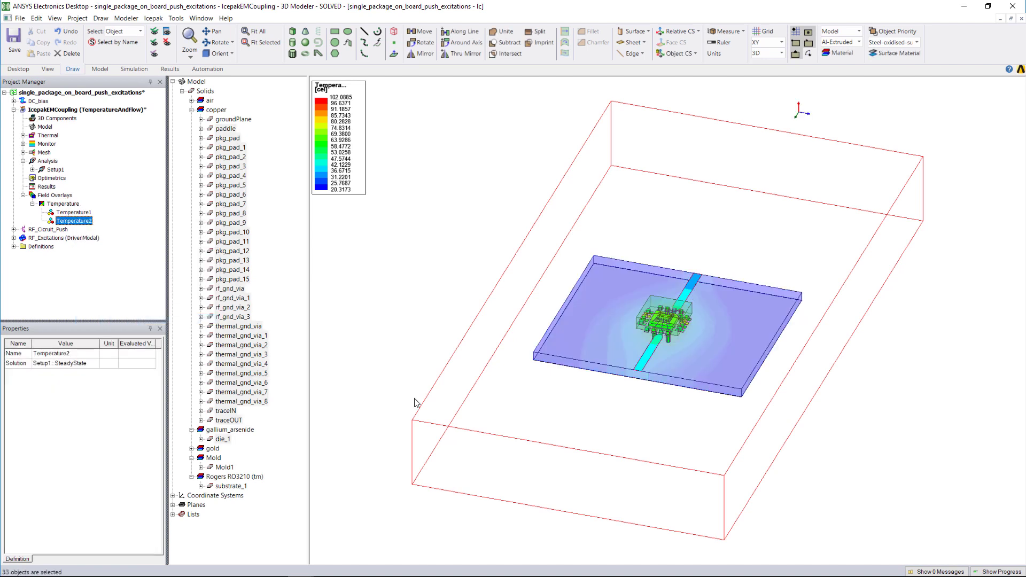
right_click(358, 272)
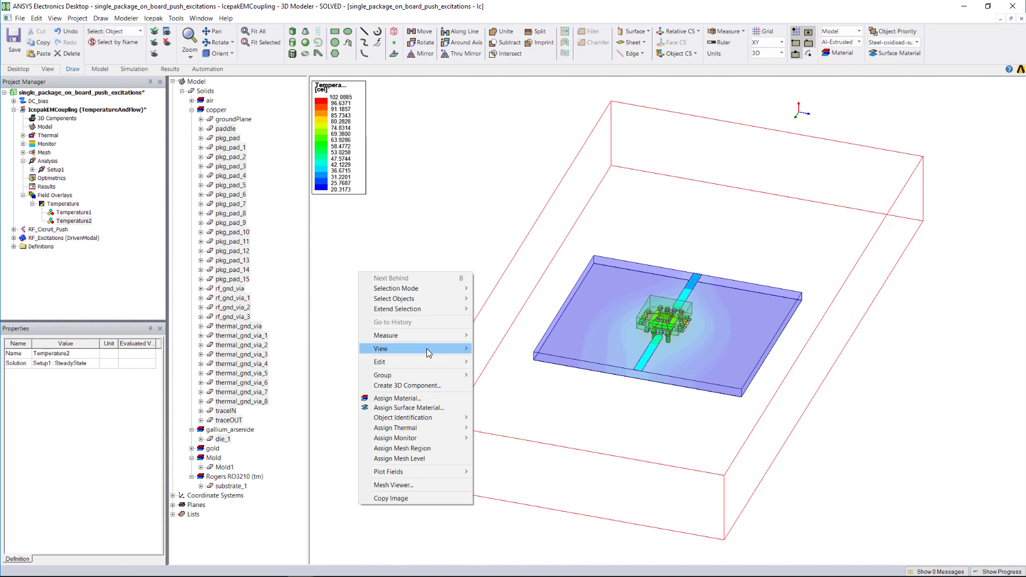
mouse_move(427, 348)
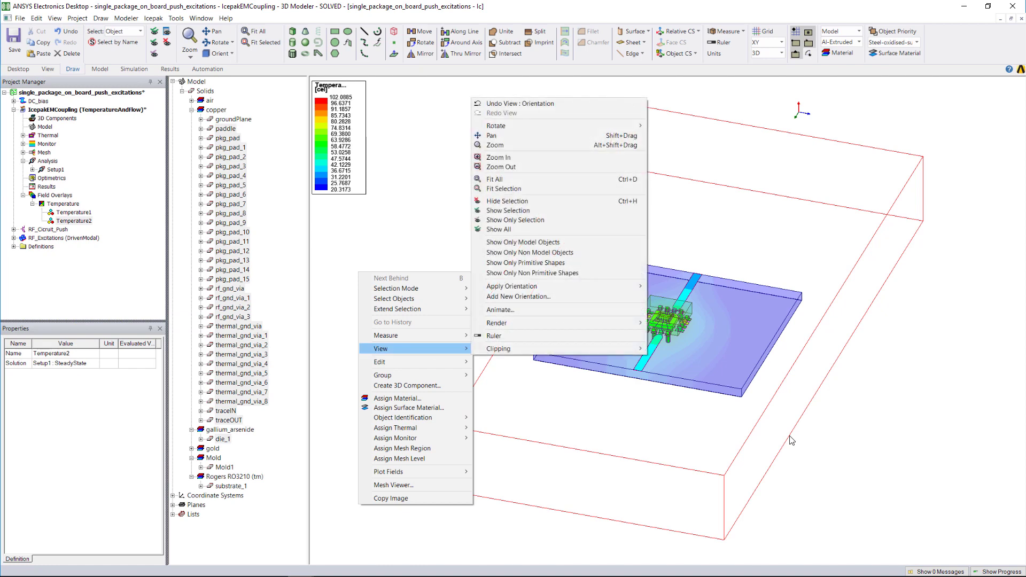
left_click(503, 189)
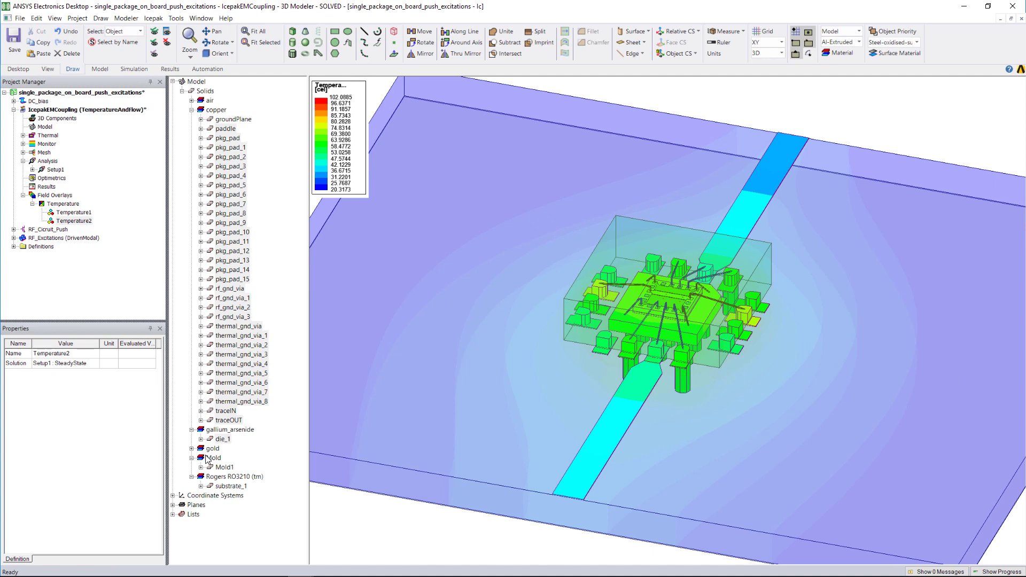
- Create a Temperature3 field plot on the gold parts from Bondwire_02 through gaas_via_7
left_click(192, 449)
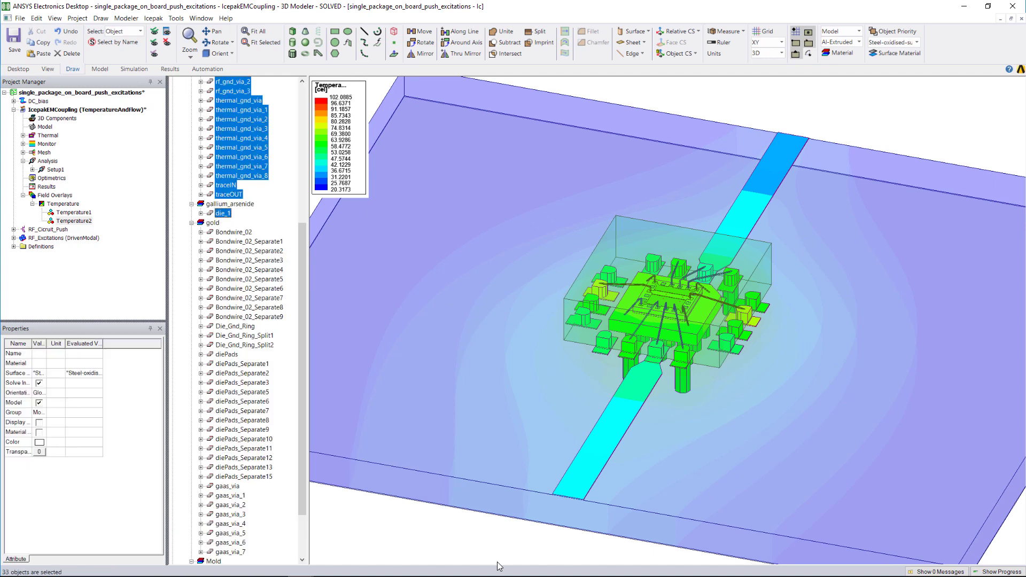
left_click(238, 234)
scroll(235, 422, "down", 1)
left_click(239, 524, "shift")
right_click(238, 524)
mouse_move(283, 495)
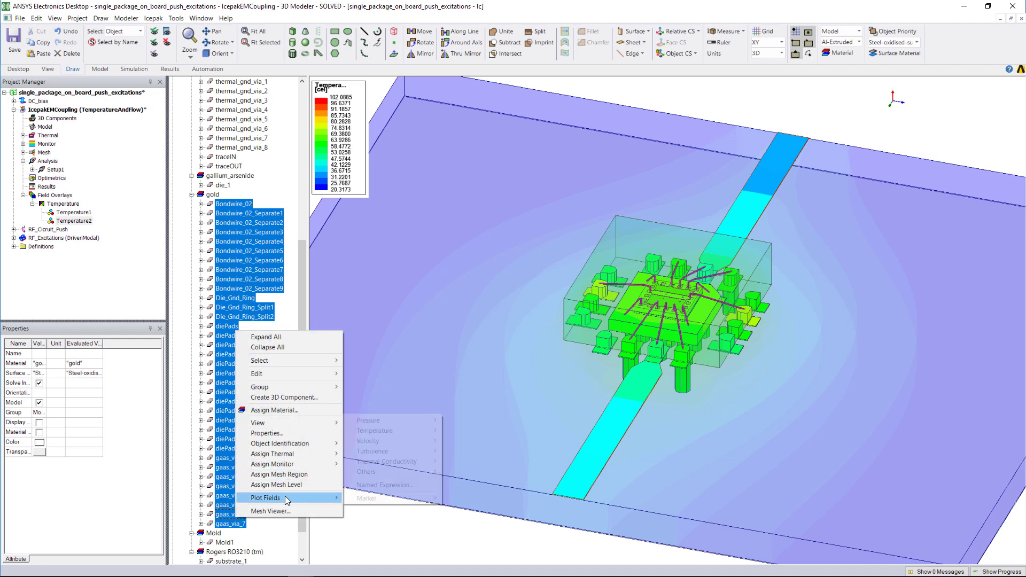
mouse_move(391, 434)
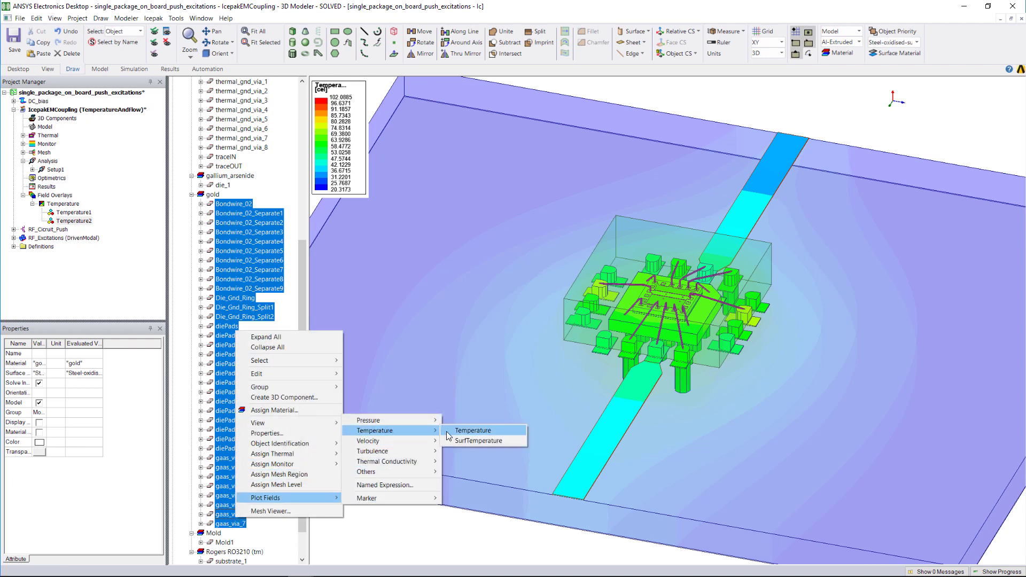
left_click(471, 431)
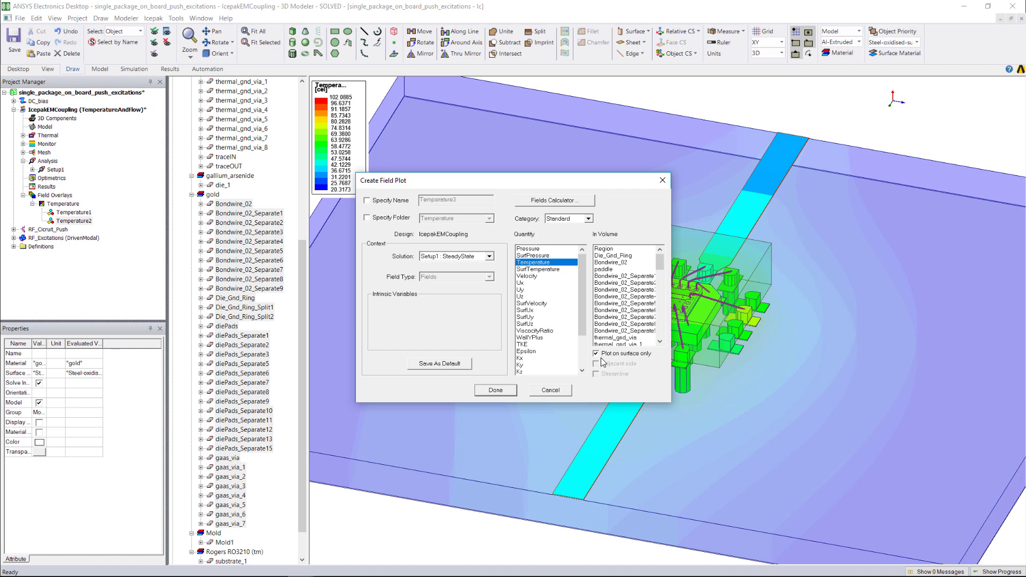
left_click(504, 391)
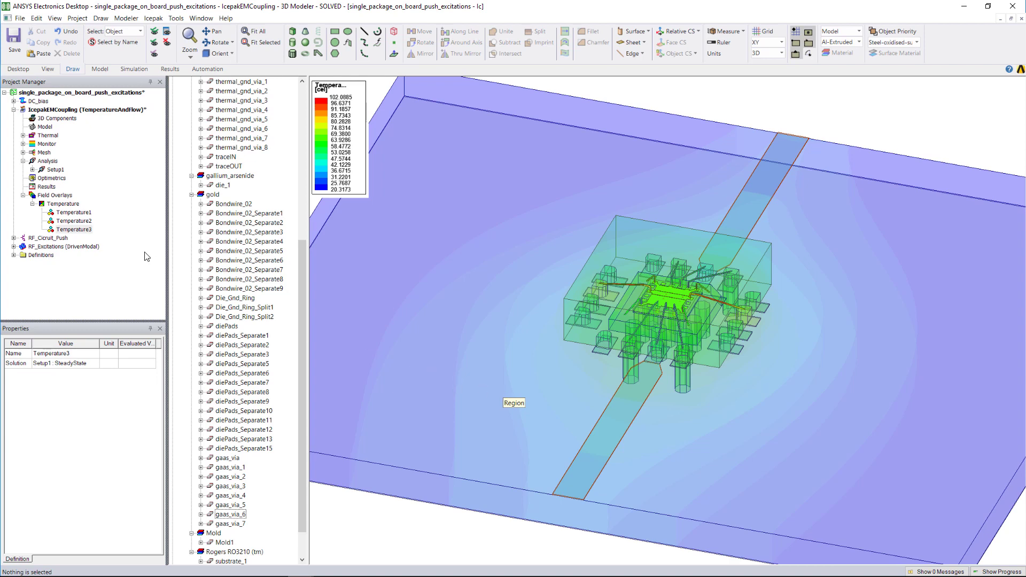
- Zoom to the Temperature3 gold parts to inspect bondwire temperatures, then fit the whole model back into view
right_click(78, 229)
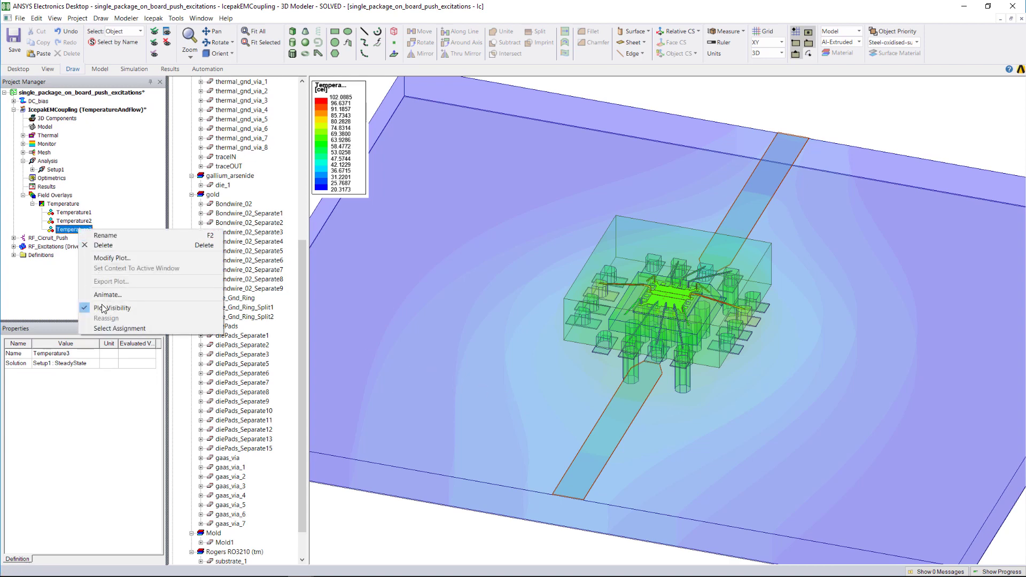
left_click(120, 328)
right_click(354, 531)
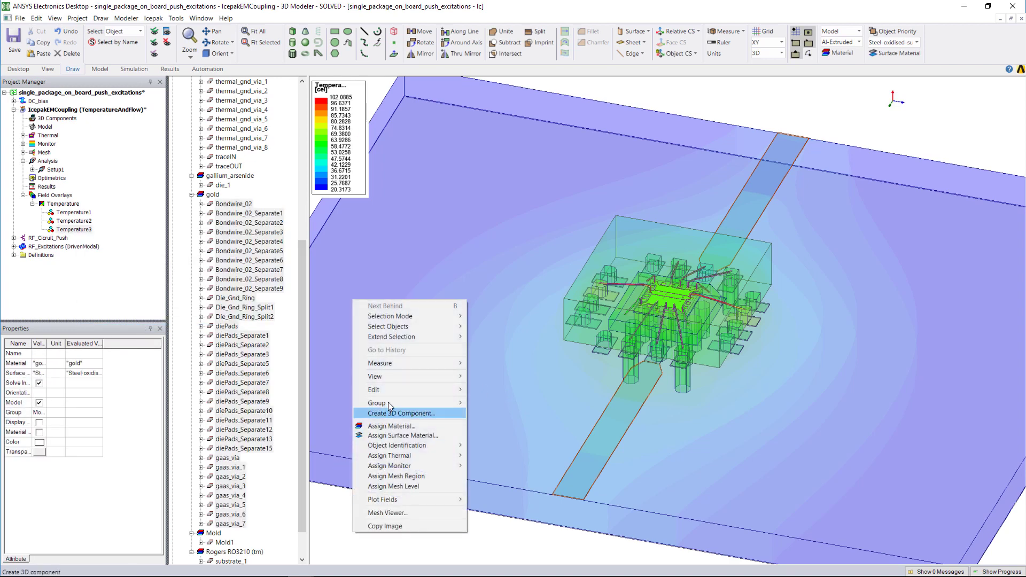
mouse_move(402, 377)
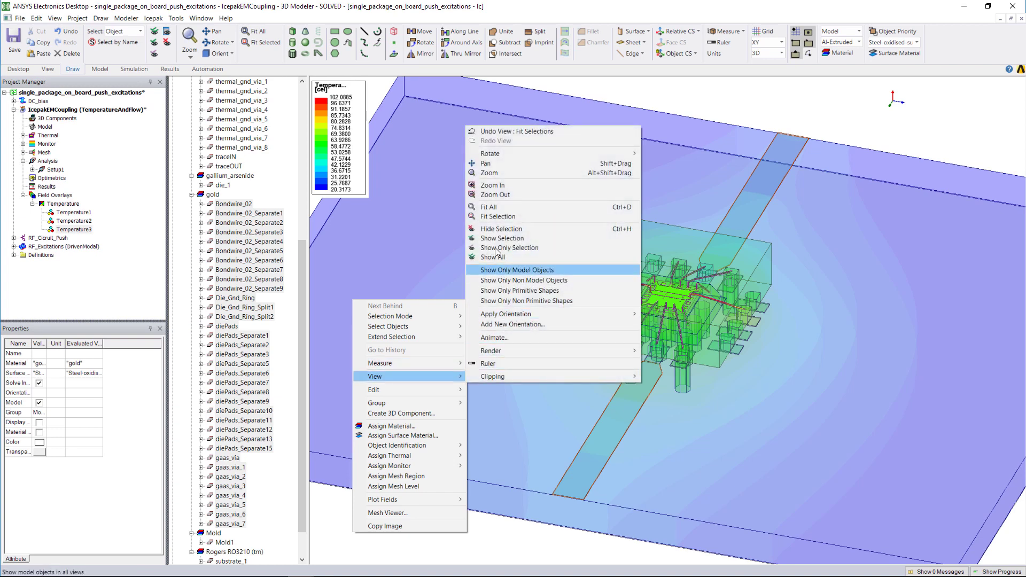
left_click(497, 216)
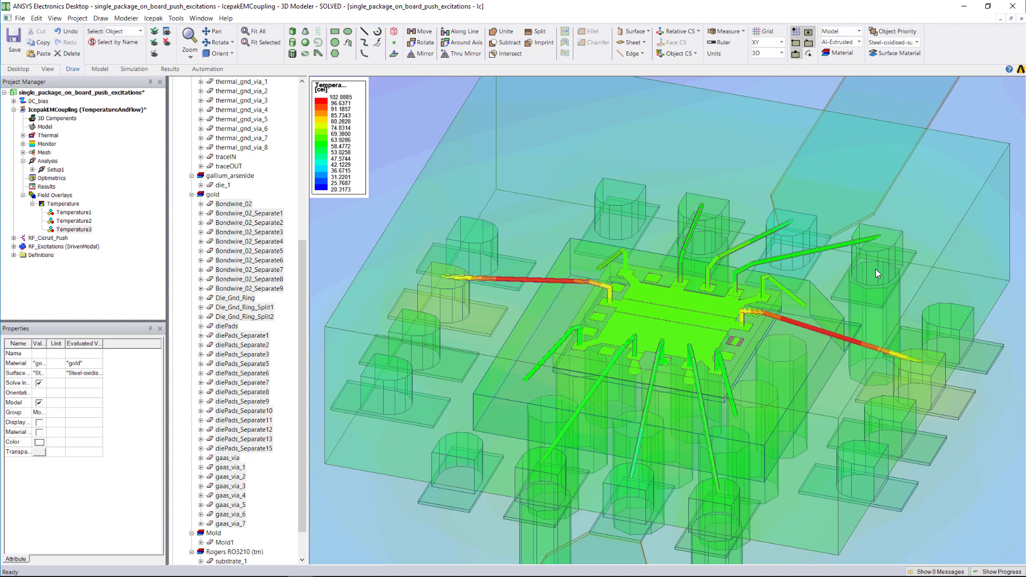
key("ctrl+d")
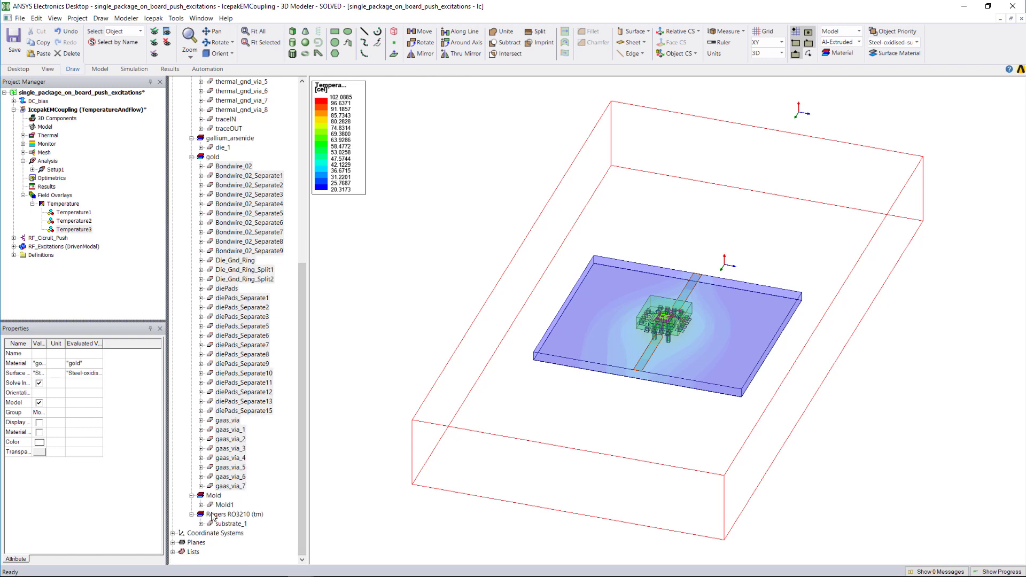
- Create a Velocity field plot on the Global:XZ plane from the Planes list
scroll(172, 550, "down", 8)
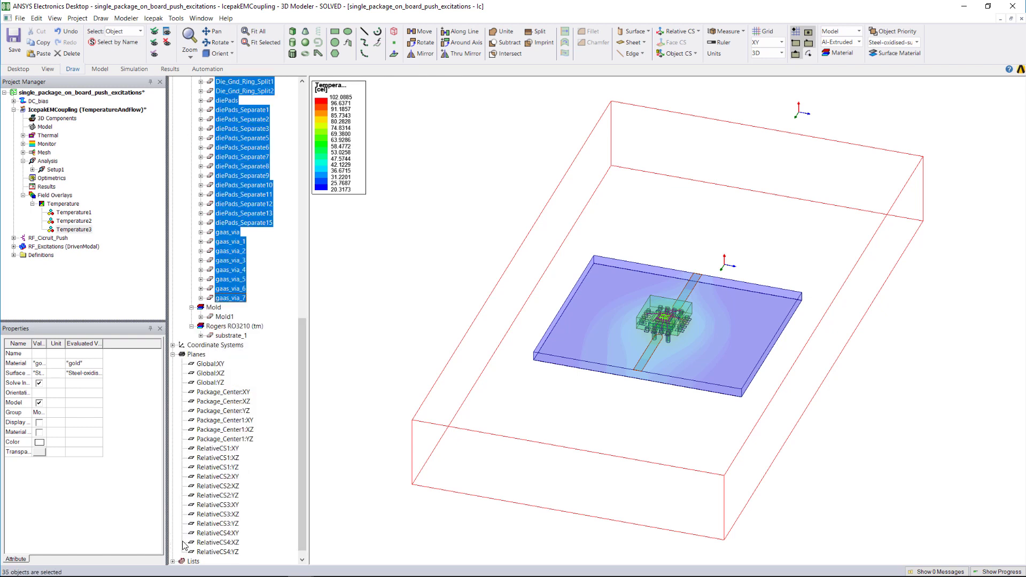
left_click(211, 373)
right_click(211, 373)
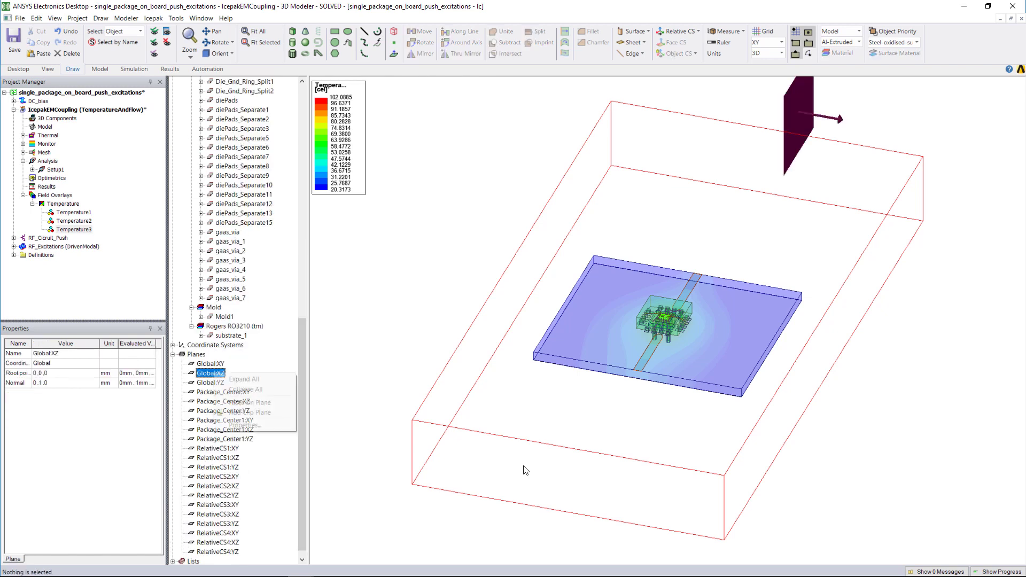
right_click(343, 351)
mouse_move(406, 317)
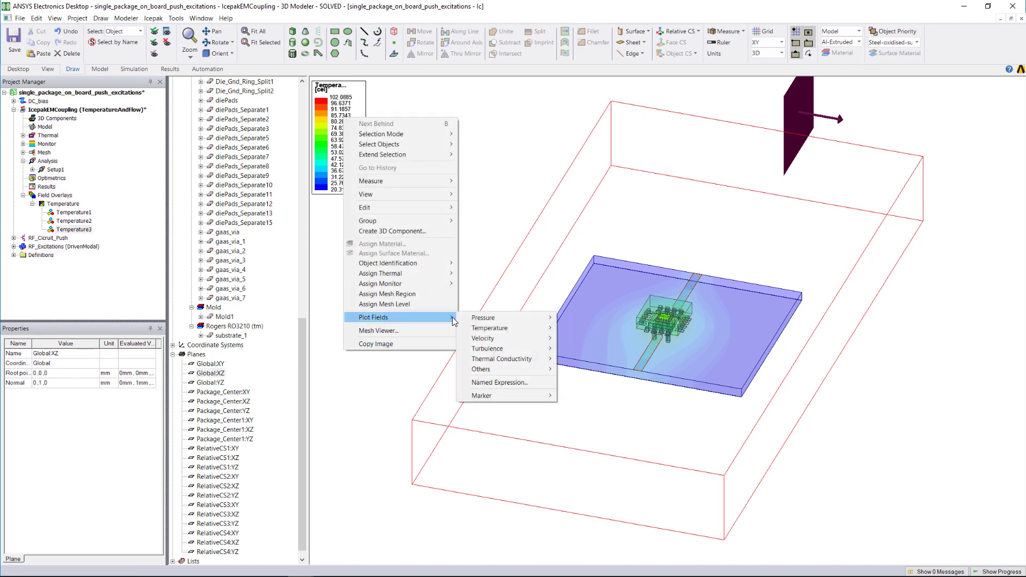
mouse_move(497, 338)
left_click(580, 338)
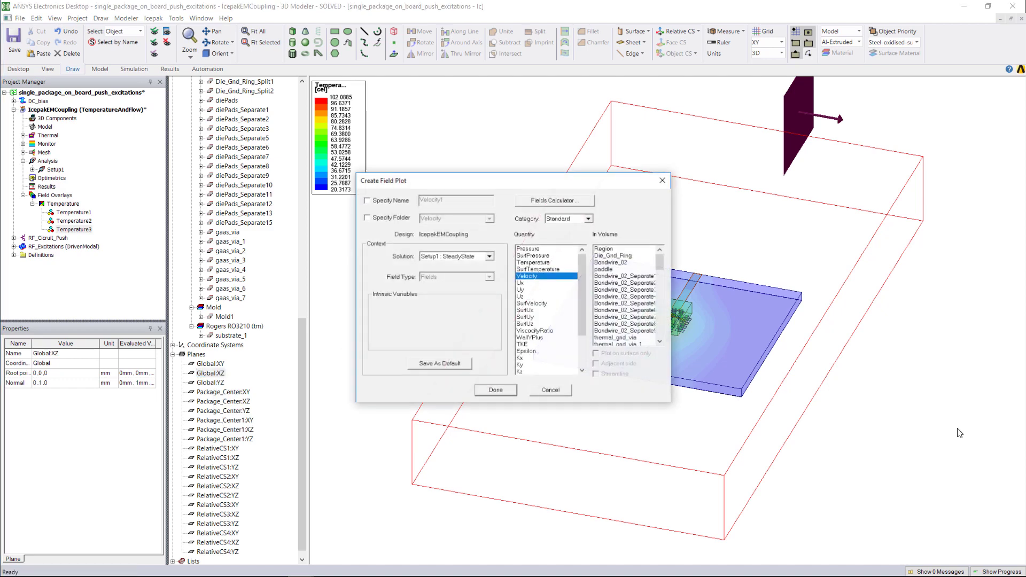
left_click(495, 390)
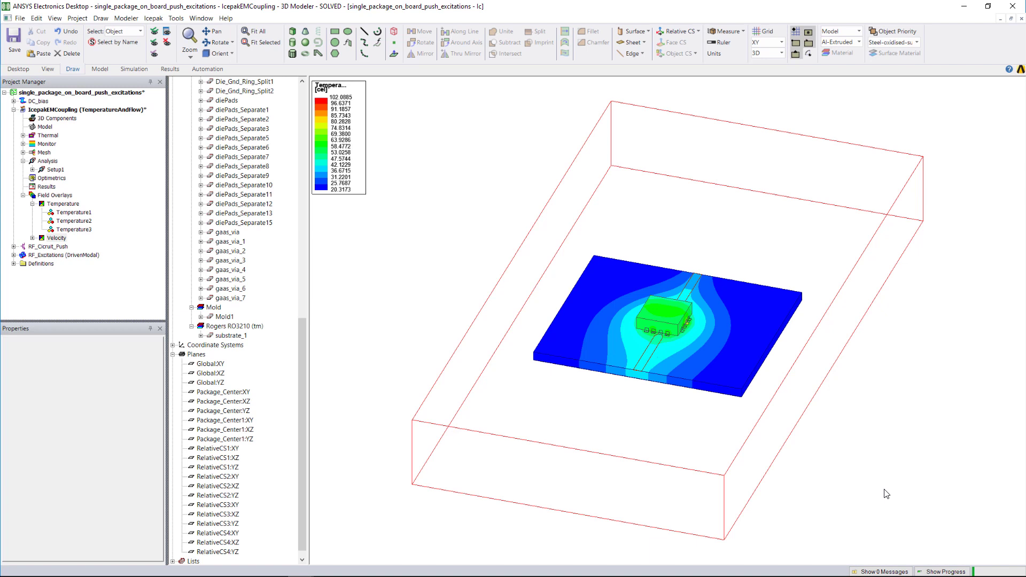